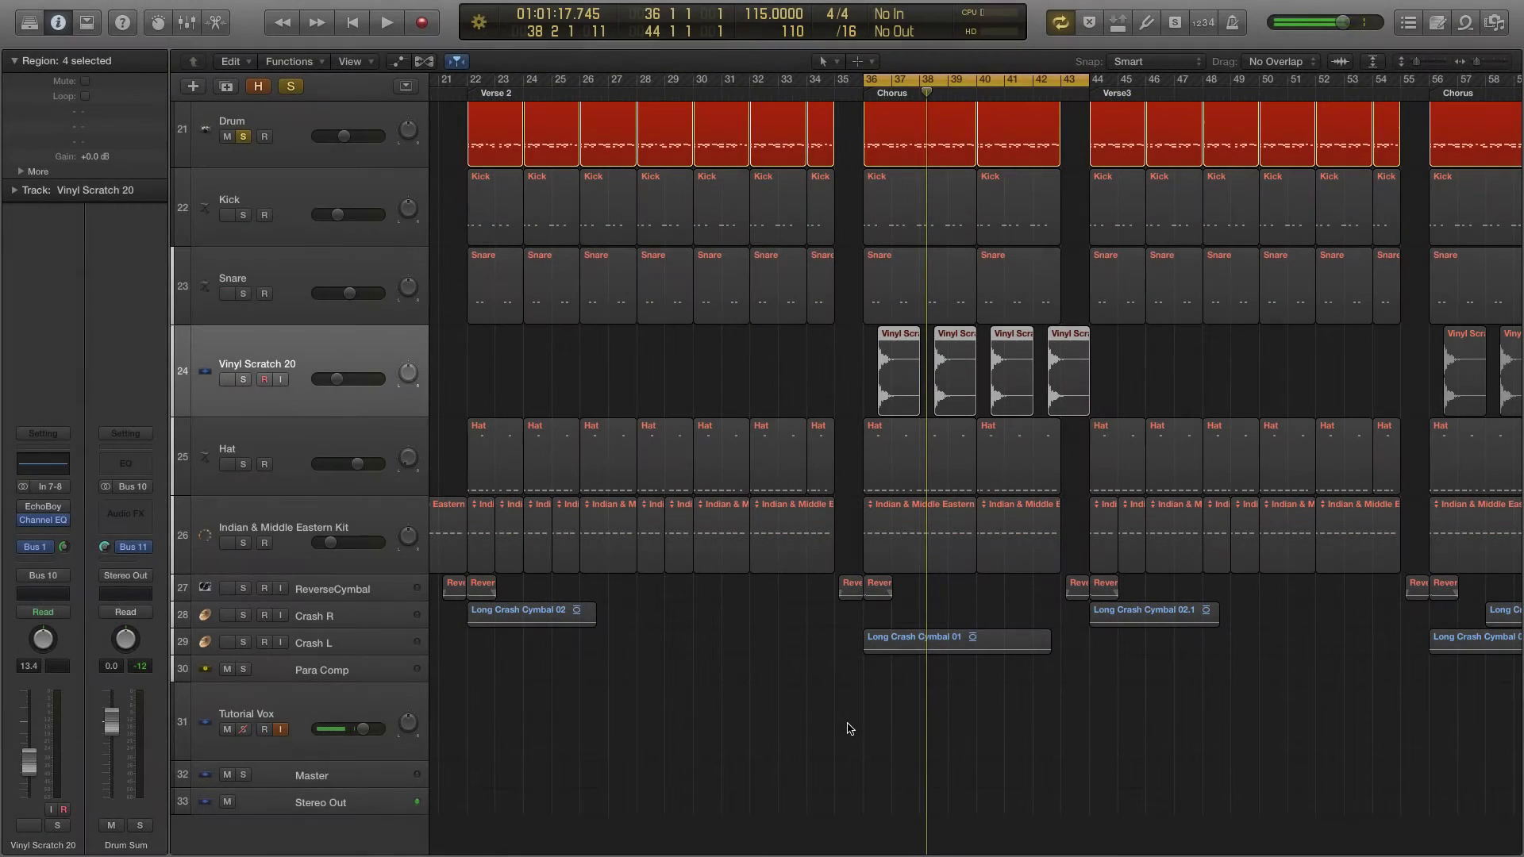
- Open the chorus Drum region in the Piano Roll and play its pattern through once
{"action": "scroll", "coordinate": [659, 590], "scroll_direction": "up", "scroll_amount": 2}
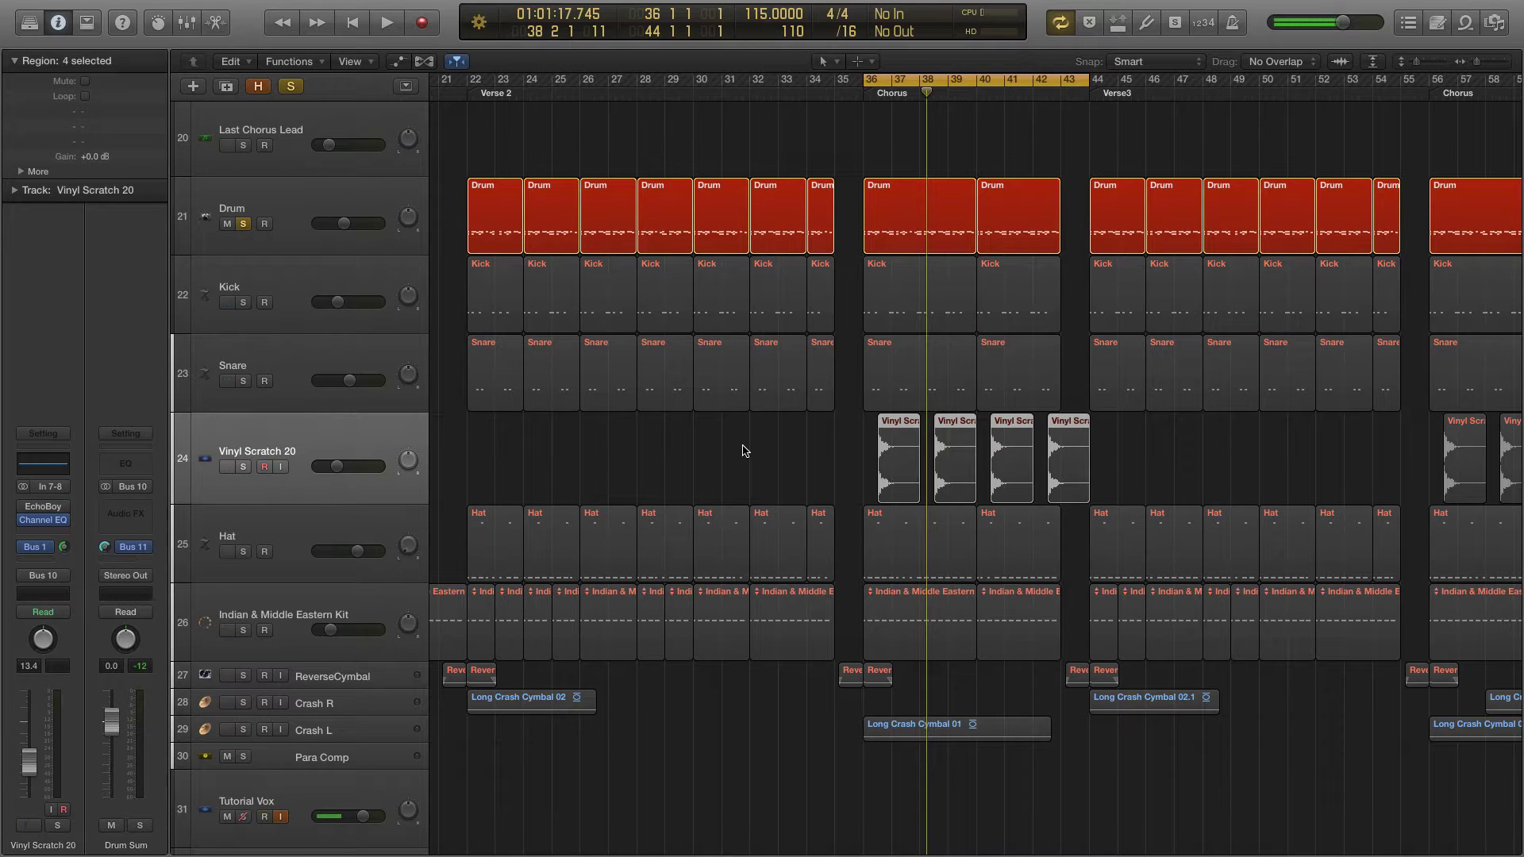
{"action": "left_click", "coordinate": [893, 200]}
{"action": "double_click", "coordinate": [893, 200]}
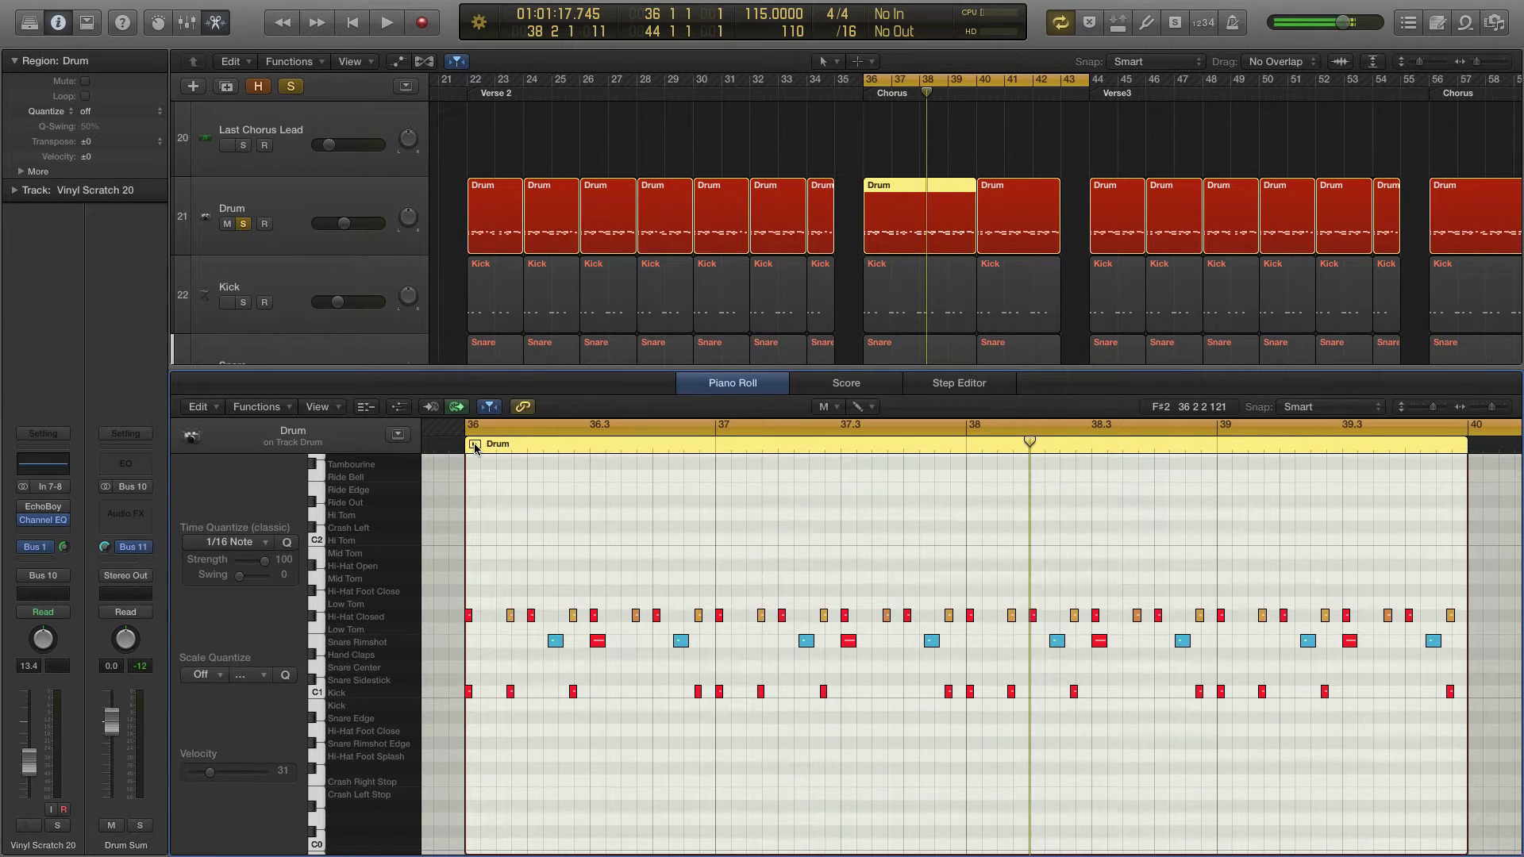
{"action": "key", "text": "space"}
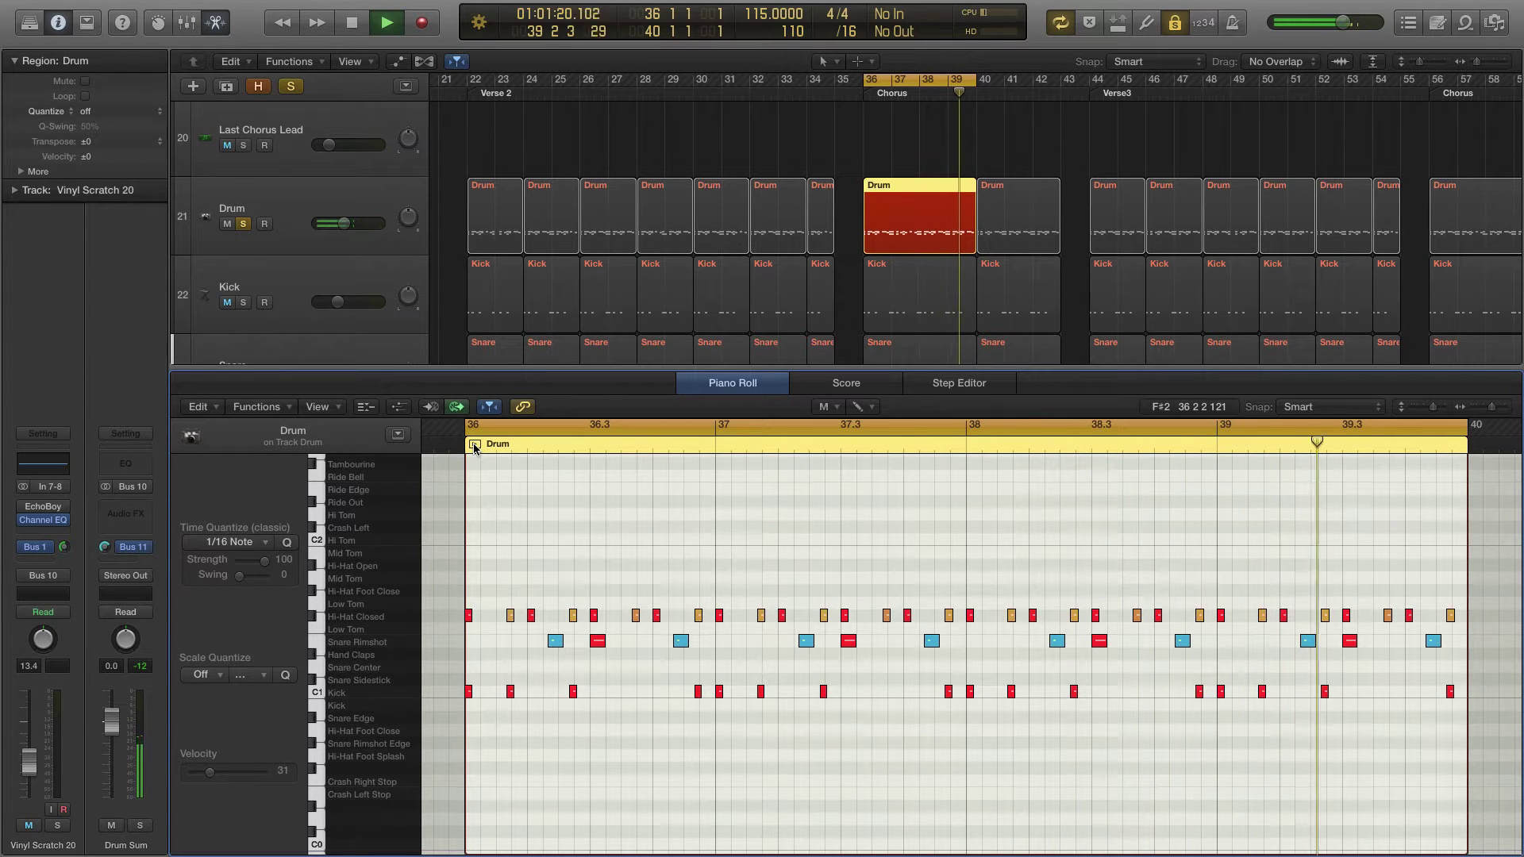
{"action": "key", "text": "space"}
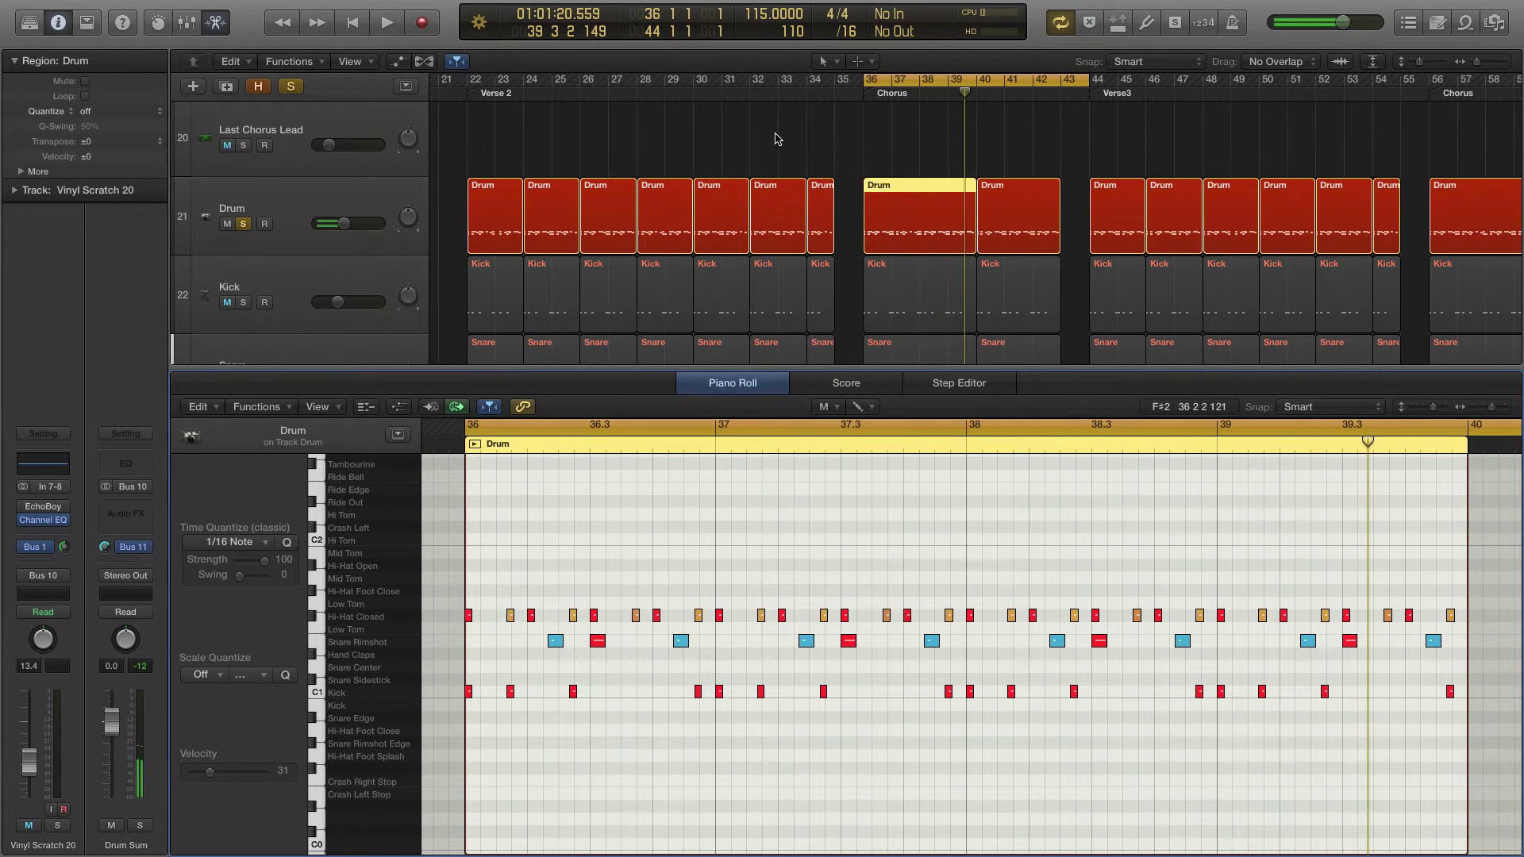
- Mute all kick and snare notes across the chorus Drum region, including the first kick
{"action": "left_click_drag", "start_coordinate": [474, 636], "coordinate": [1466, 719]}
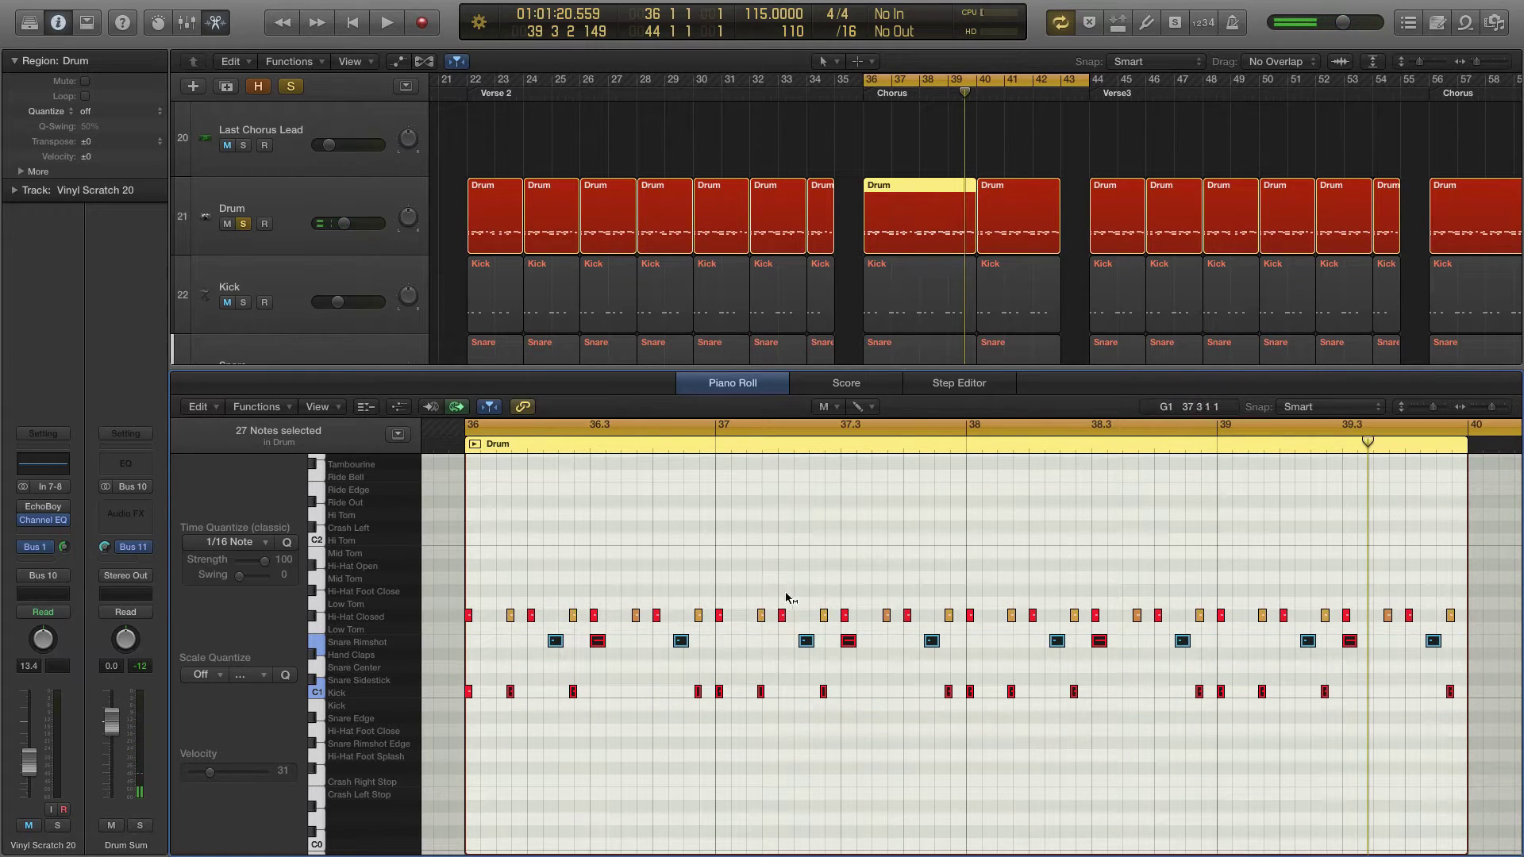
{"action": "left_click", "coordinate": [806, 642]}
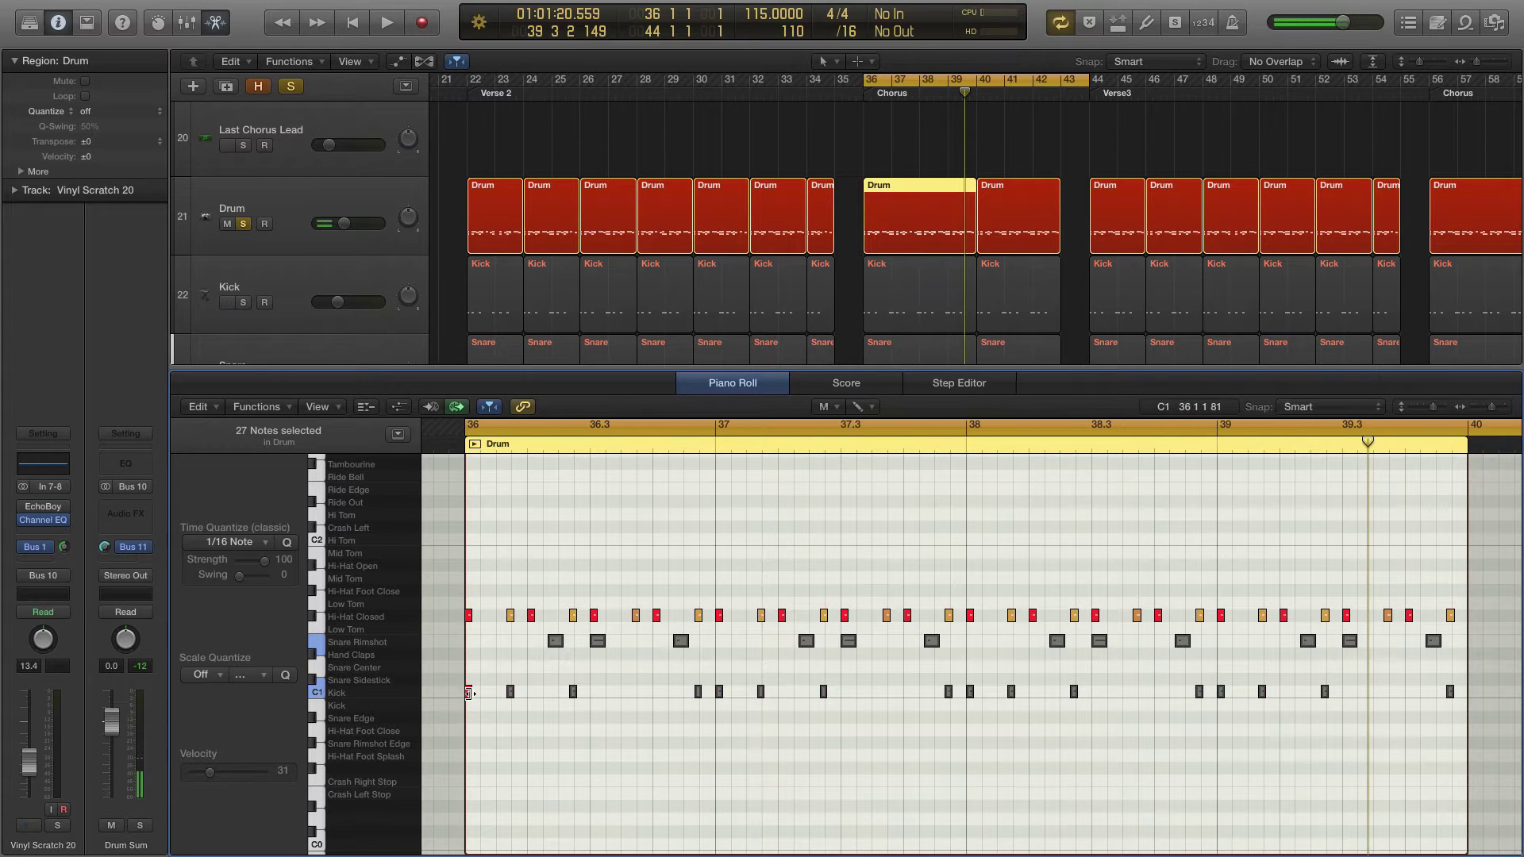
{"action": "left_click", "coordinate": [469, 692]}
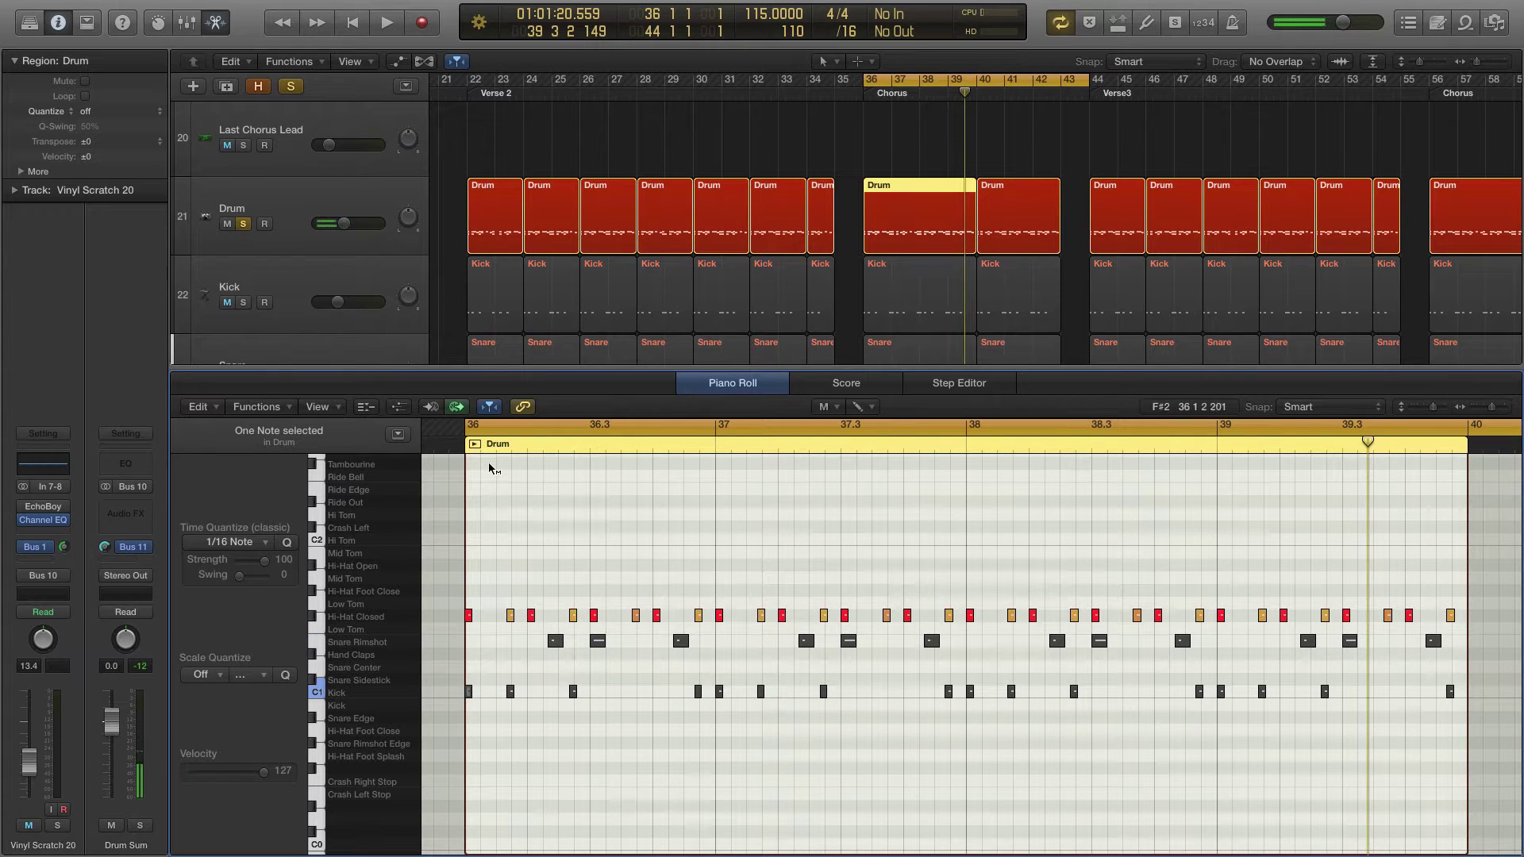
- Play the Drum region soloed from bar 36 to hear the hi-hats alone, then stop and unsolo
{"action": "key", "text": "ctrl+u"}
{"action": "key", "text": "ctrl+s"}
{"action": "key", "text": "space"}
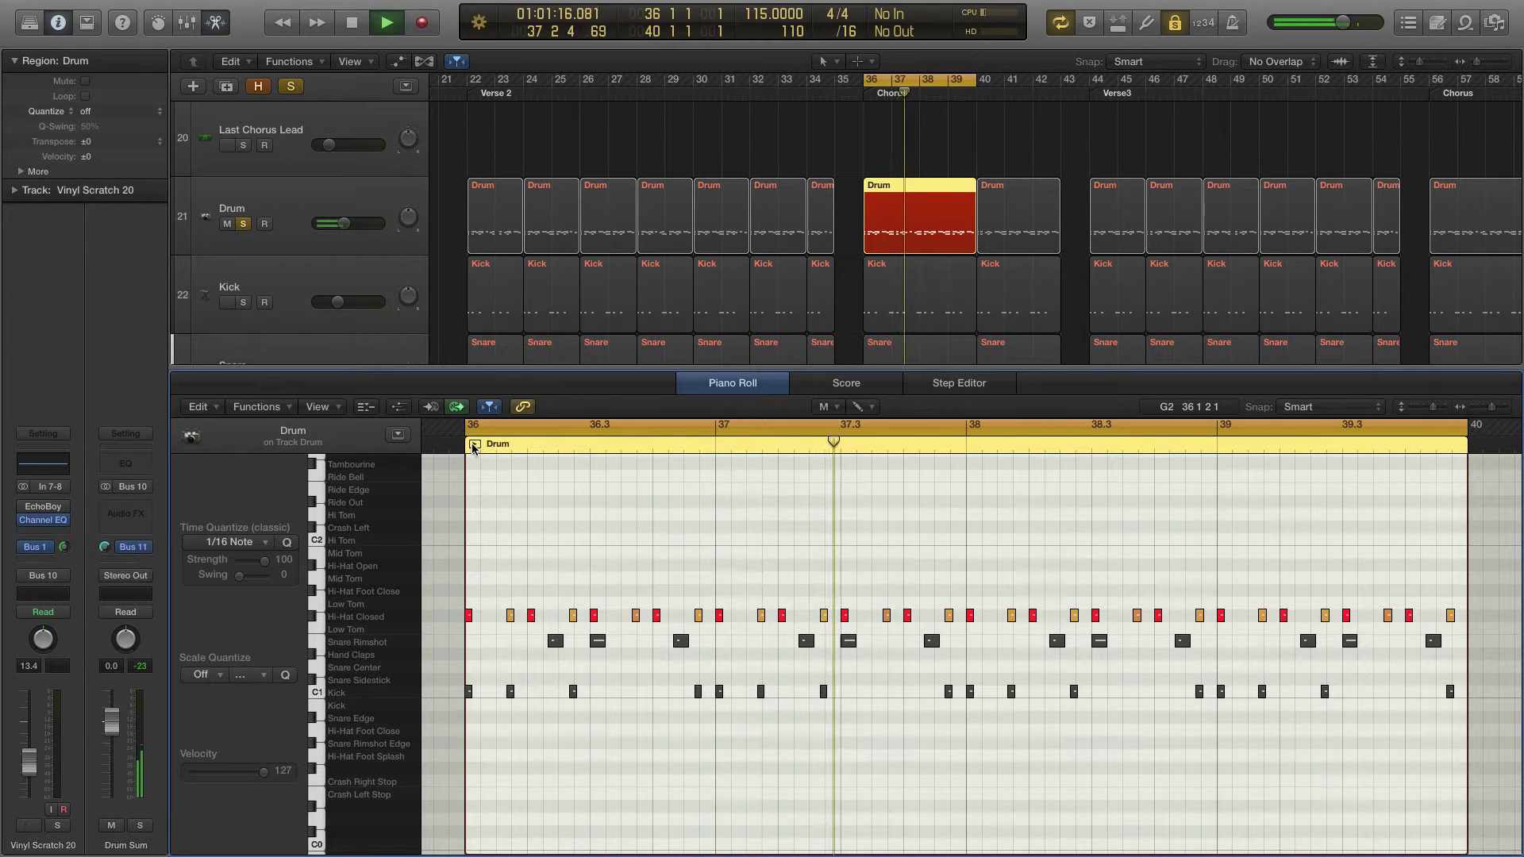
{"action": "key", "text": "space"}
{"action": "key", "text": "ctrl+s"}
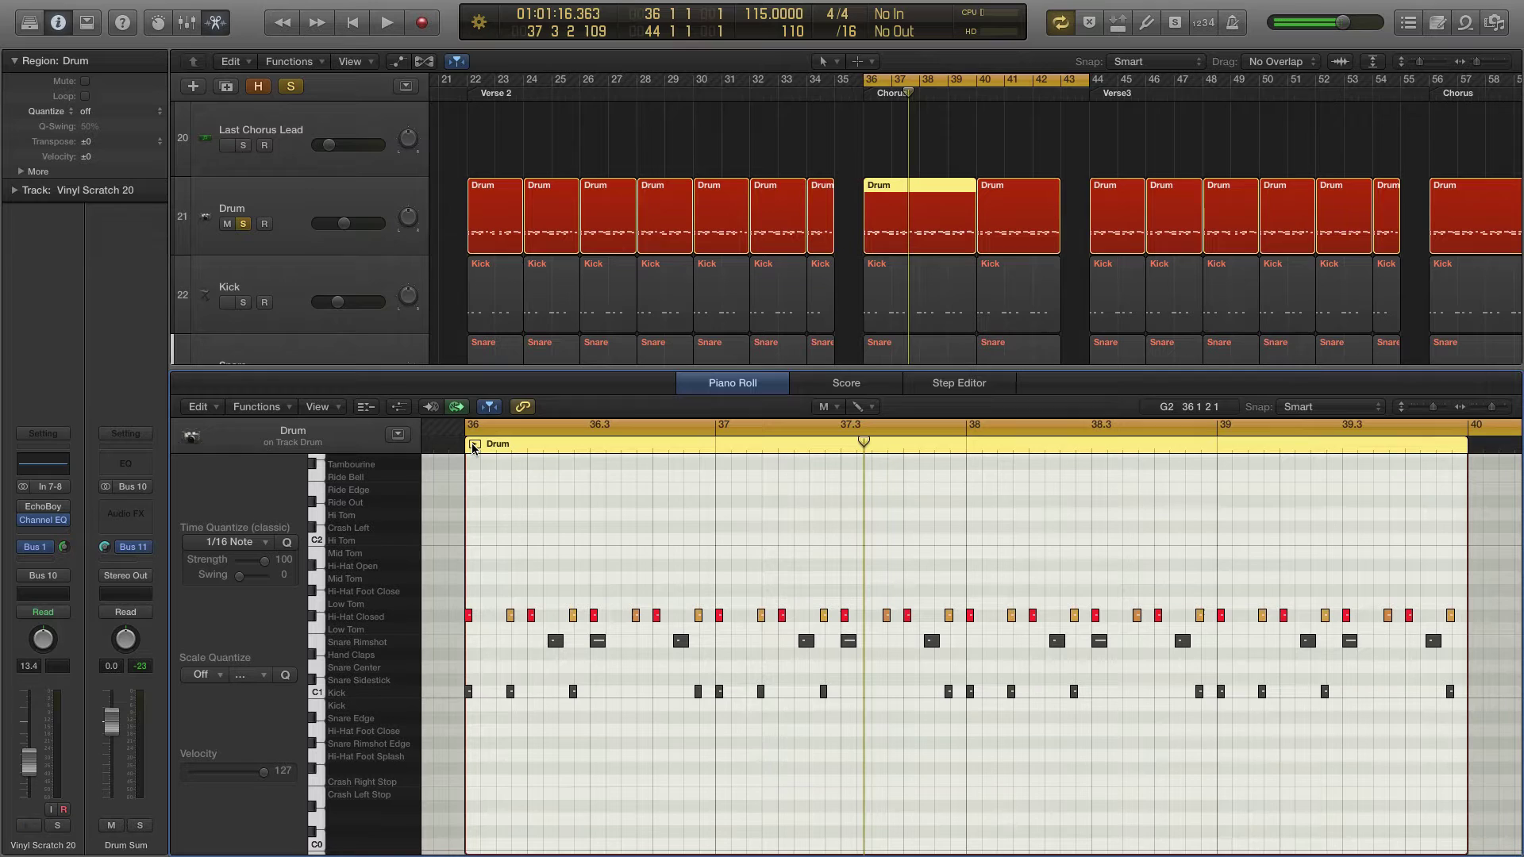
{"action": "scroll", "coordinate": [472, 619], "scroll_direction": "down", "scroll_amount": 1}
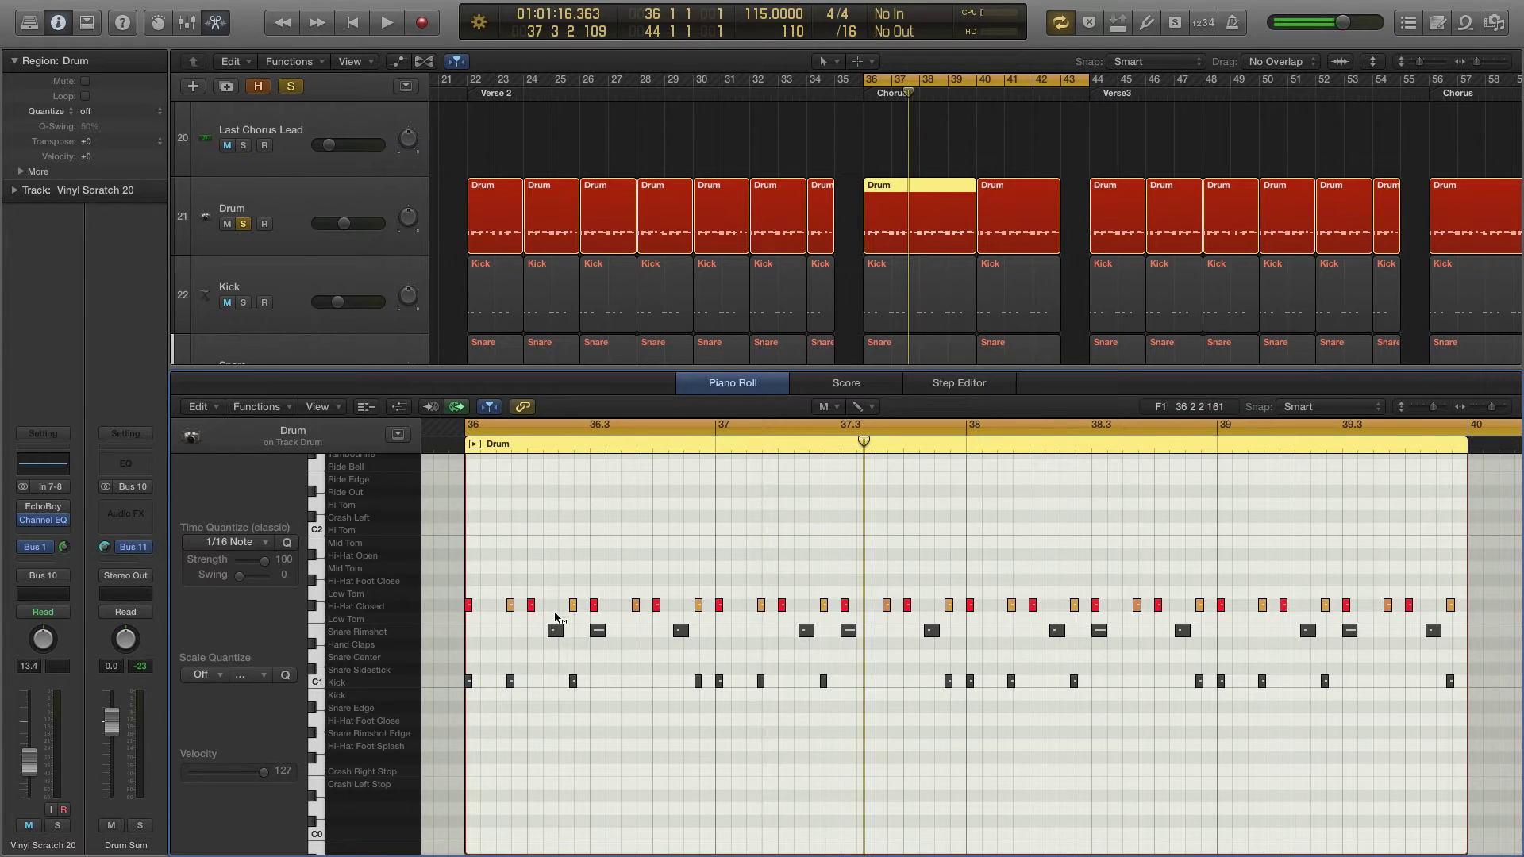
{"action": "mouse_move", "coordinate": [573, 612]}
{"action": "left_click", "coordinate": [475, 444]}
{"action": "key", "text": "ctrl+s"}
{"action": "key", "text": "space"}
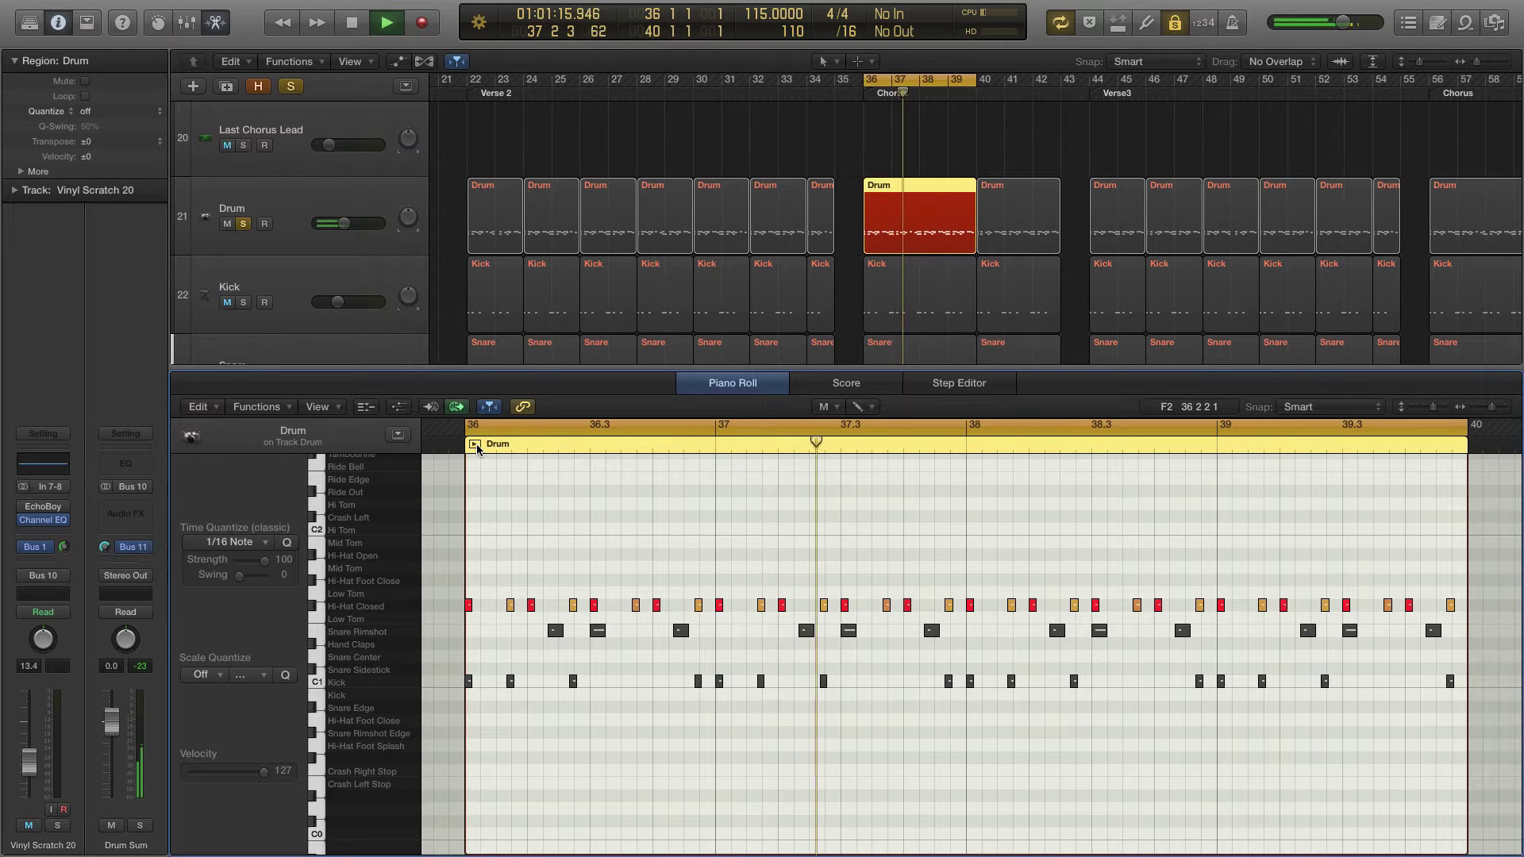
{"action": "key", "text": "space"}
{"action": "key", "text": "ctrl+s"}
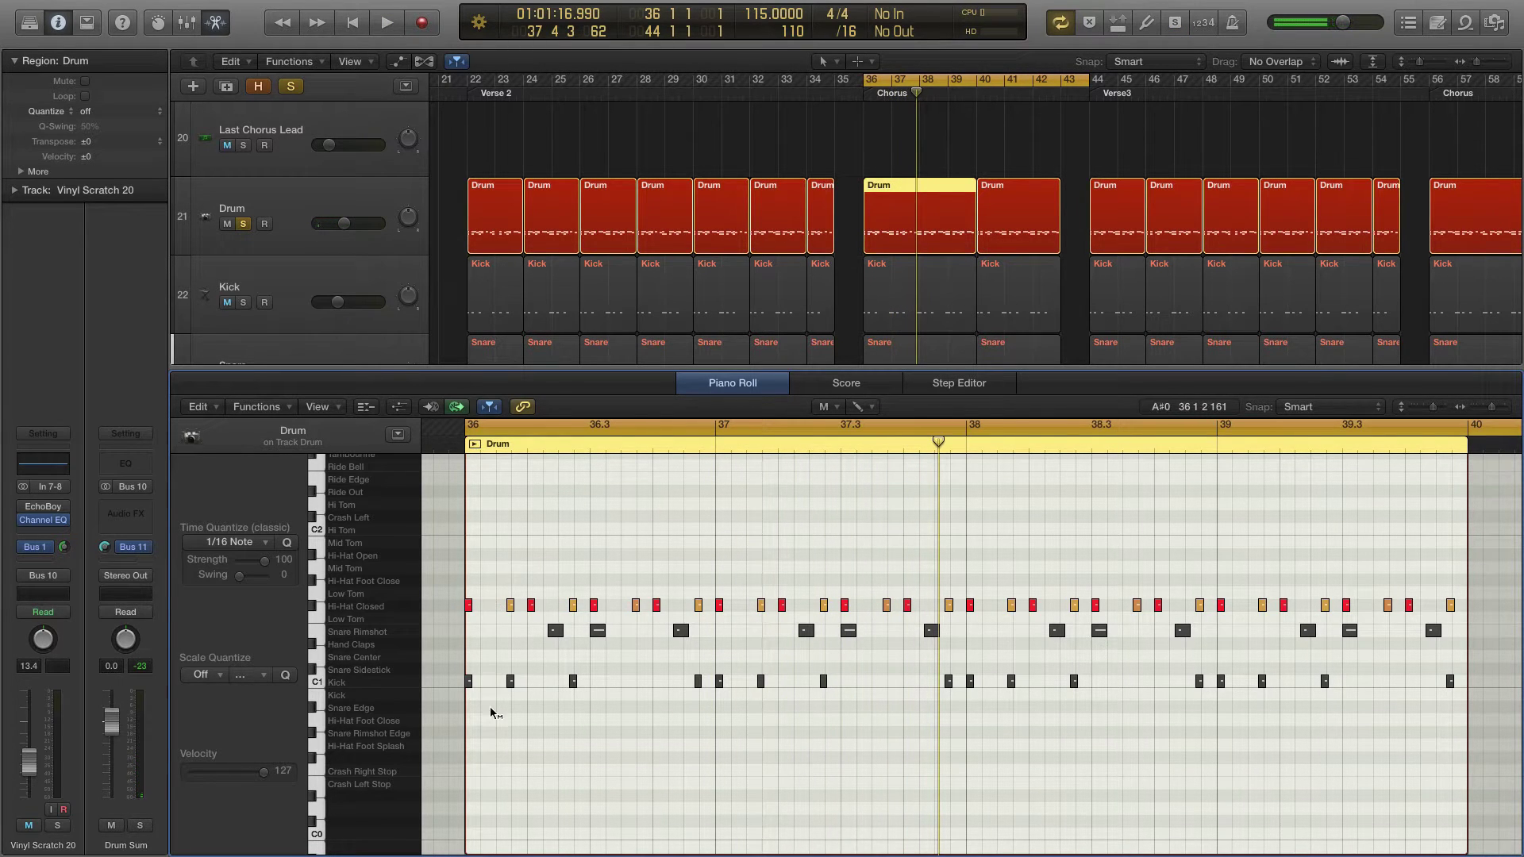
- Unmute every note in the Kick row of the chorus Drum region
{"action": "left_click_drag", "start_coordinate": [474, 664], "coordinate": [1469, 714]}
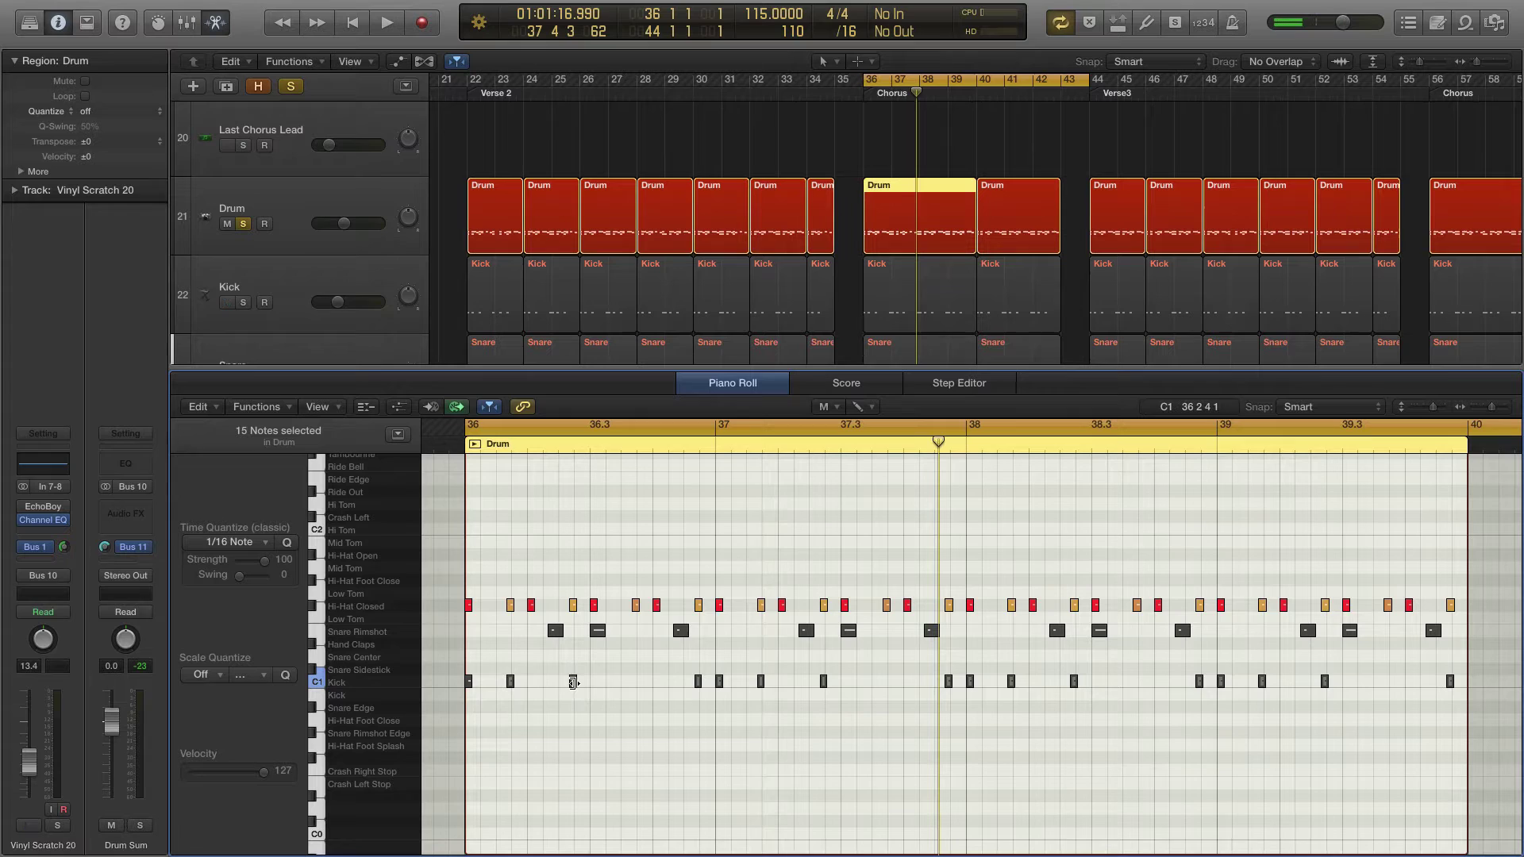
{"action": "left_click", "coordinate": [469, 681]}
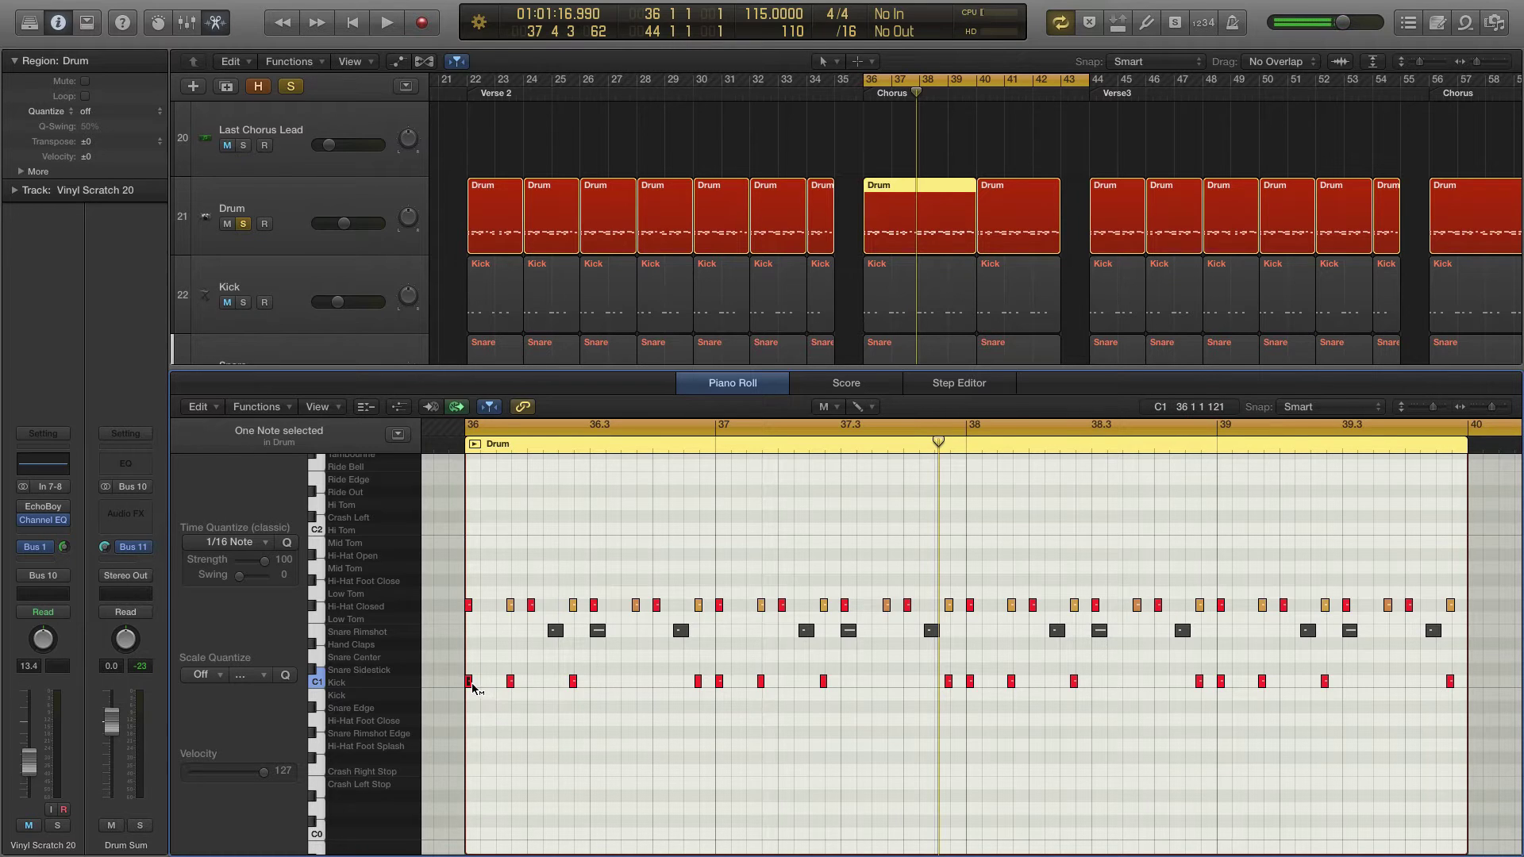
{"action": "mouse_move", "coordinate": [469, 687]}
- Audition the Drum region soloed from bar 36 with kick and hi-hats, then stop and unsolo
{"action": "scroll", "coordinate": [602, 735], "scroll_direction": "left", "scroll_amount": 1}
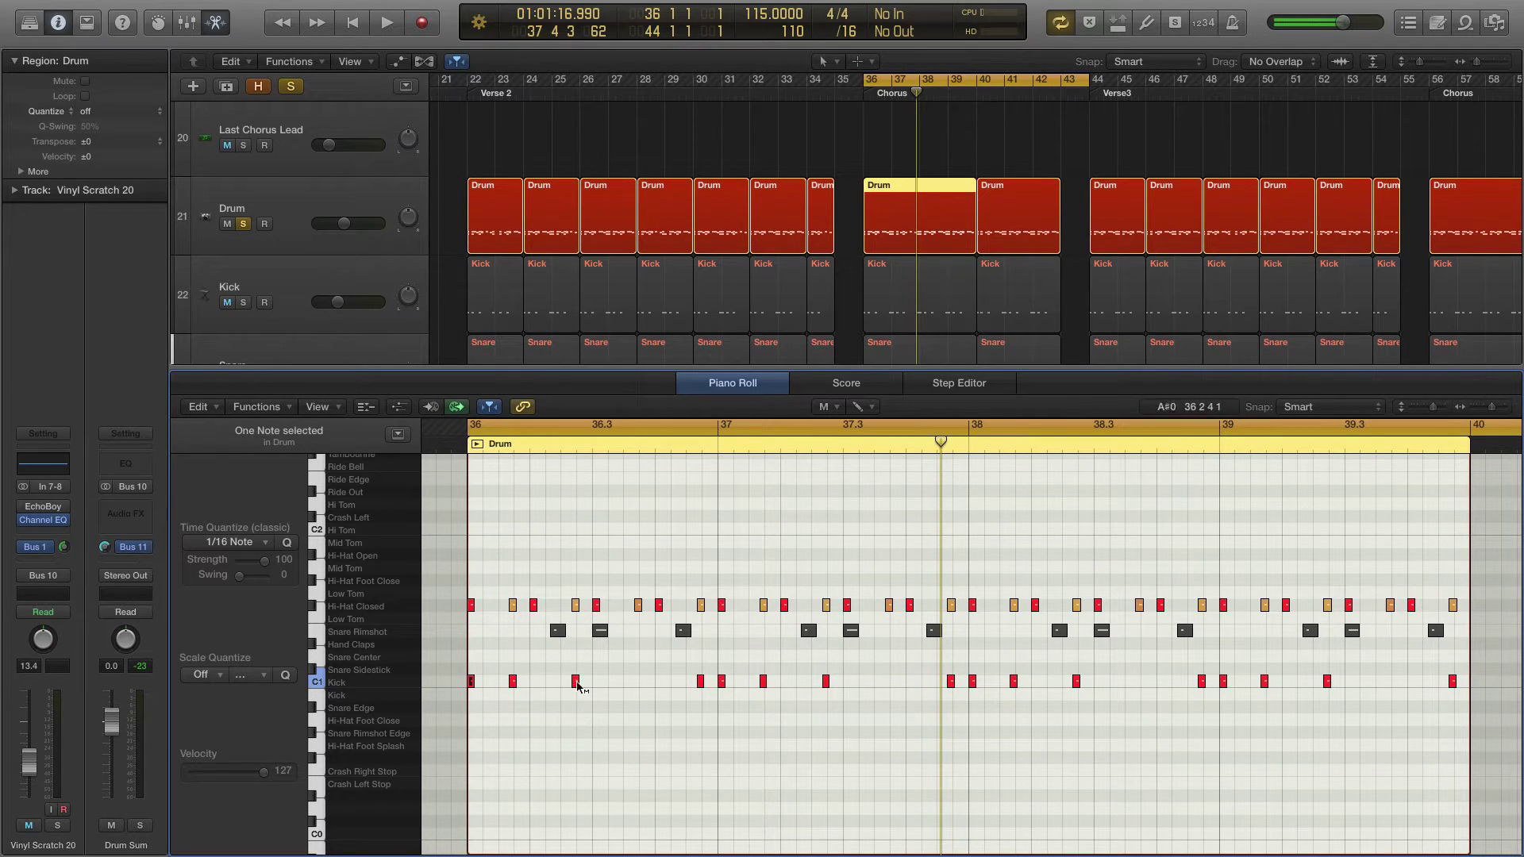
{"action": "left_click", "coordinate": [478, 447]}
{"action": "key", "text": "u"}
{"action": "key", "text": "ctrl+s"}
{"action": "key", "text": "space"}
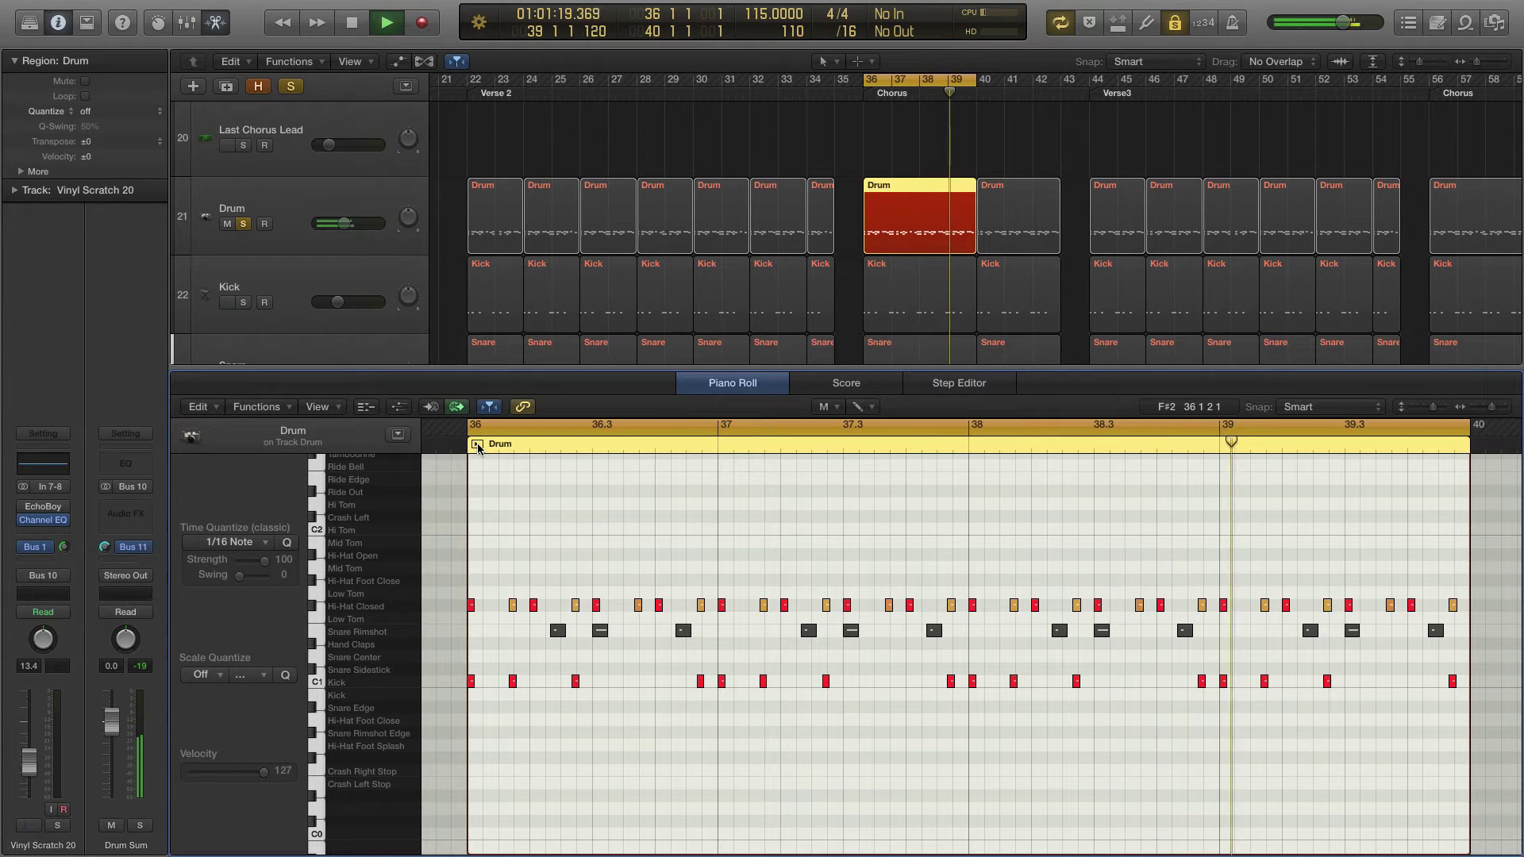
{"action": "key", "text": "space"}
{"action": "key", "text": "ctrl+s"}
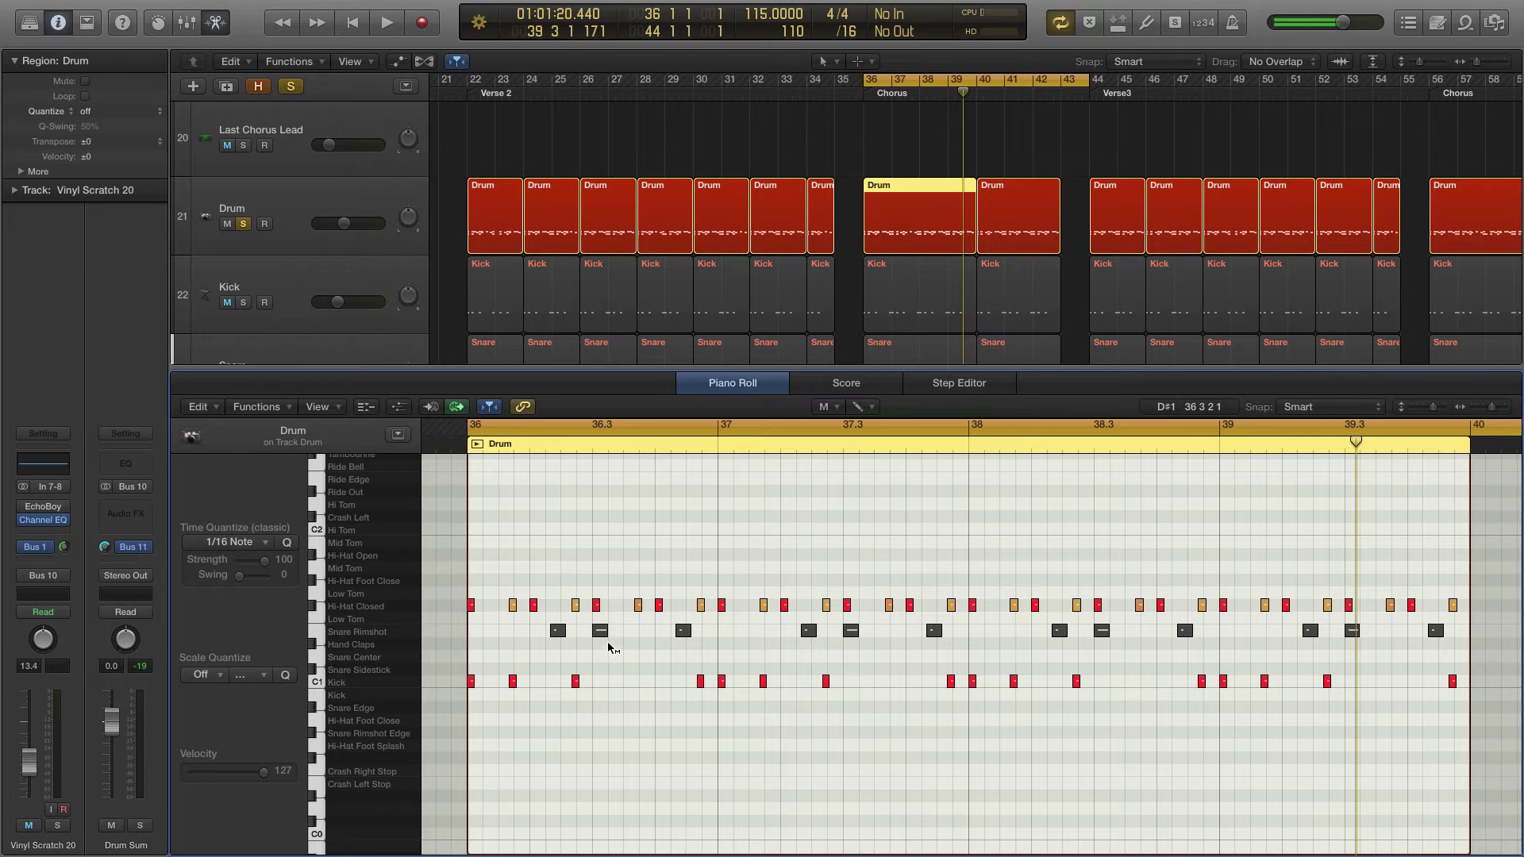
- Unmute the Snare Rimshot hits at 36.3, 37.3, 38.3 and 39.3 and audition the region
{"action": "left_click", "coordinate": [599, 632]}
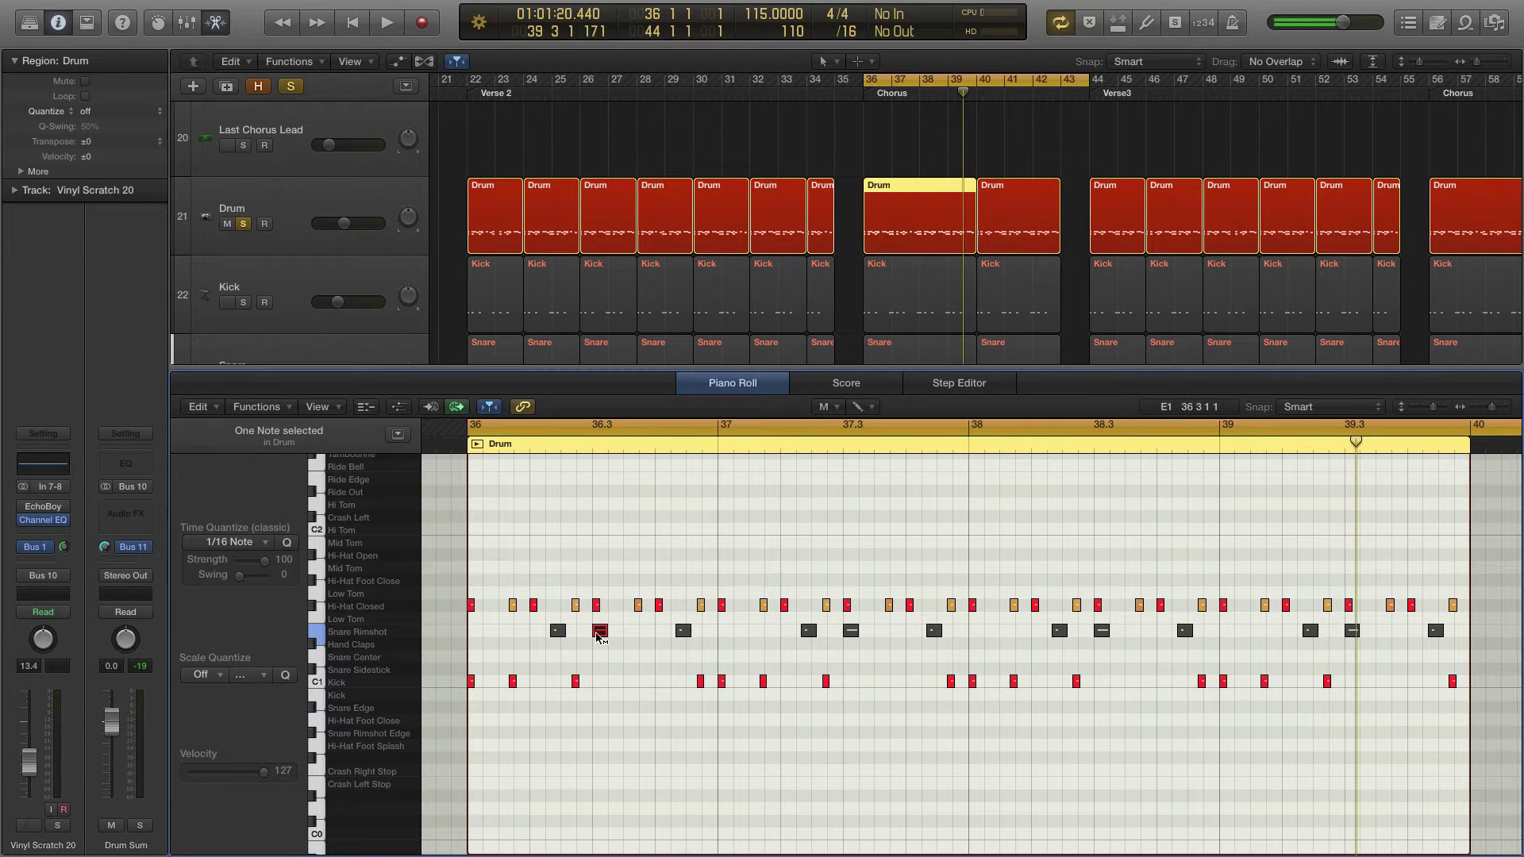
{"action": "left_click", "coordinate": [851, 631]}
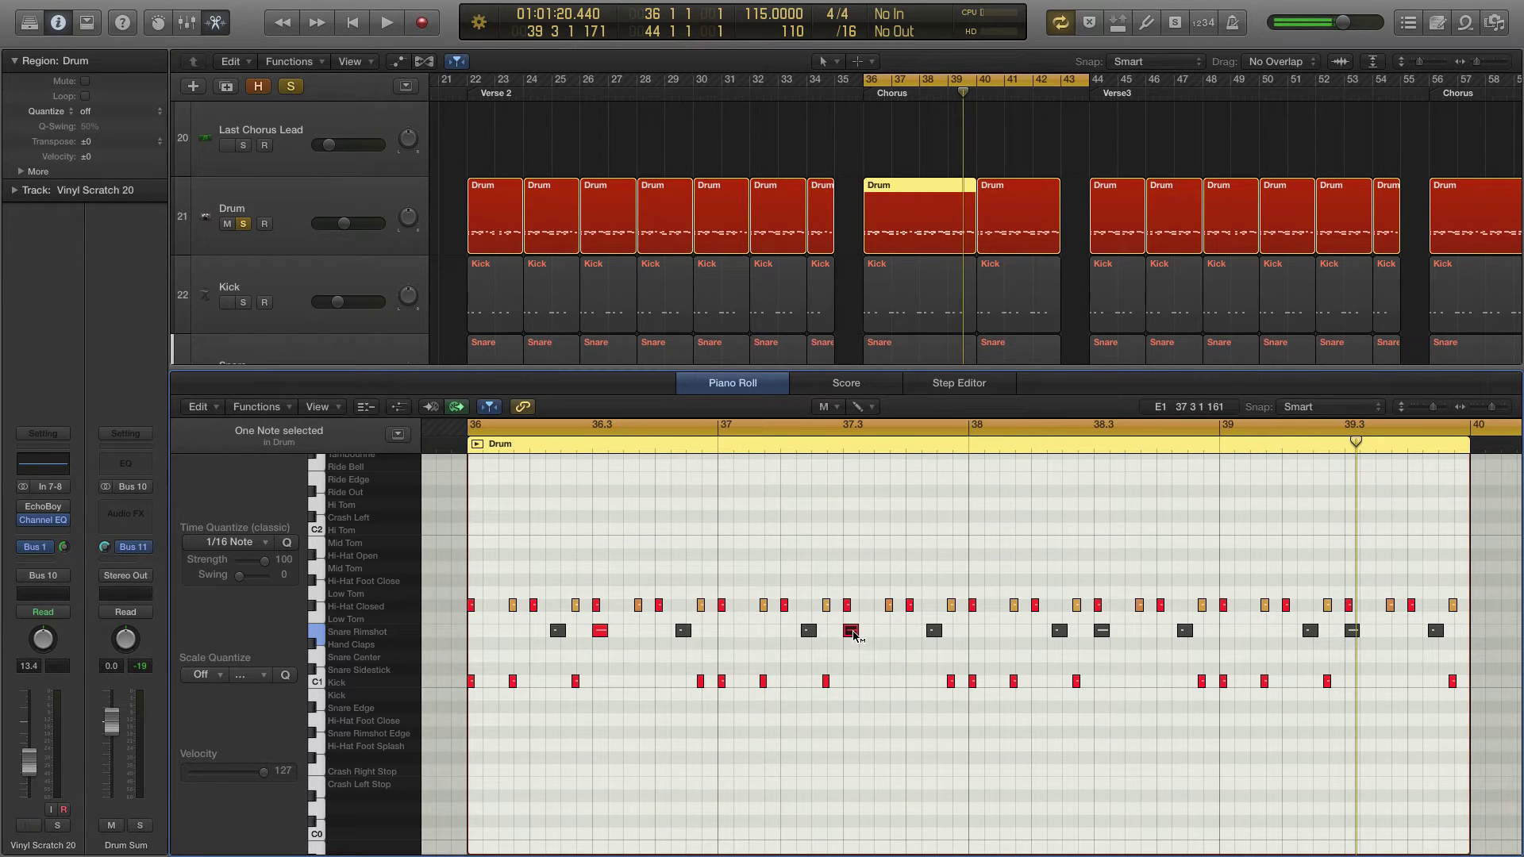
{"action": "left_click", "coordinate": [1103, 631]}
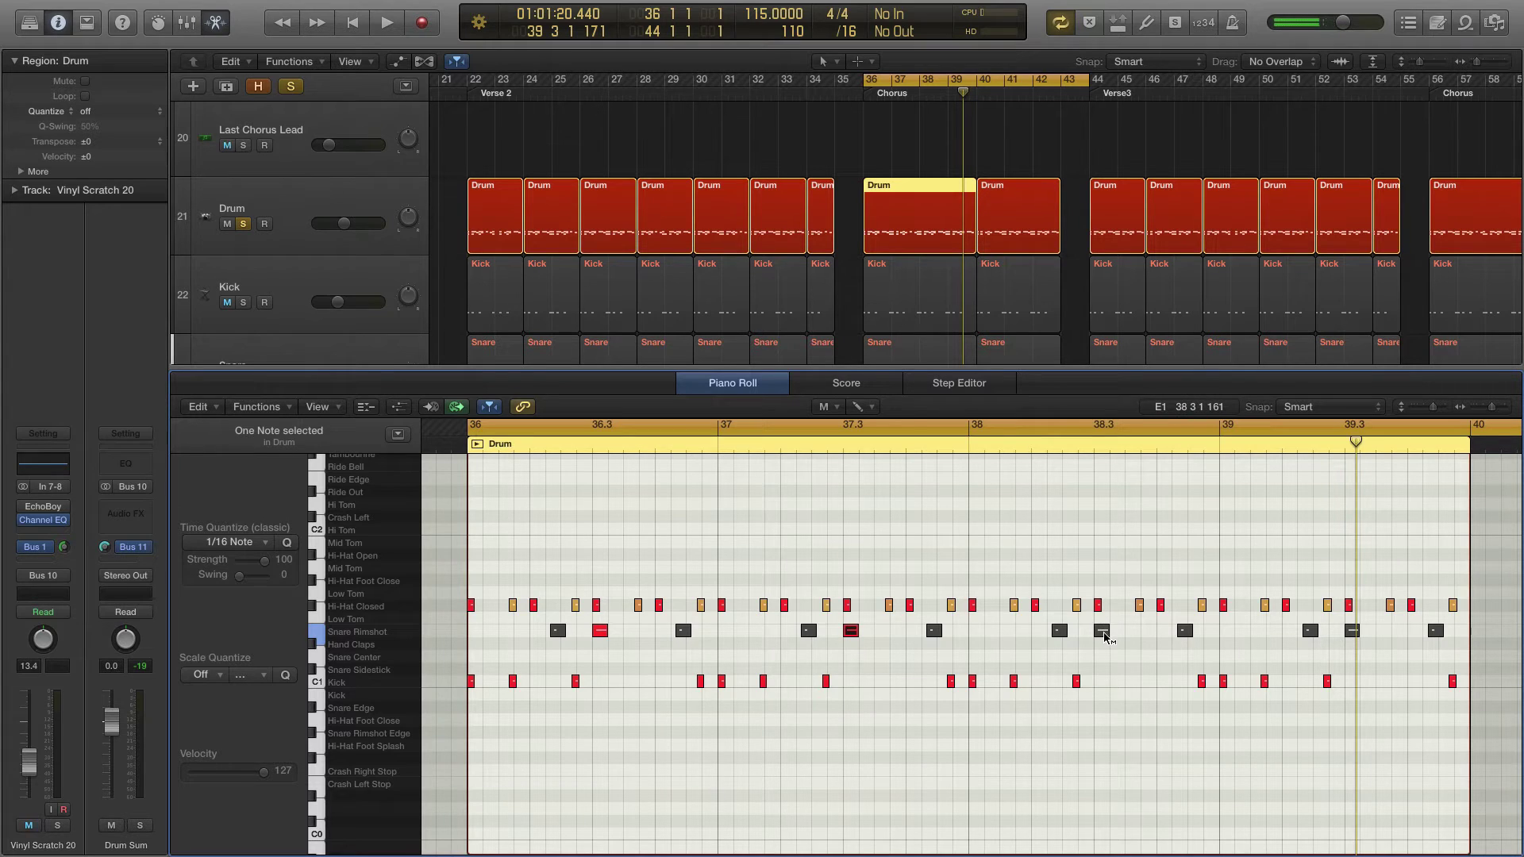
{"action": "left_click", "coordinate": [1353, 632]}
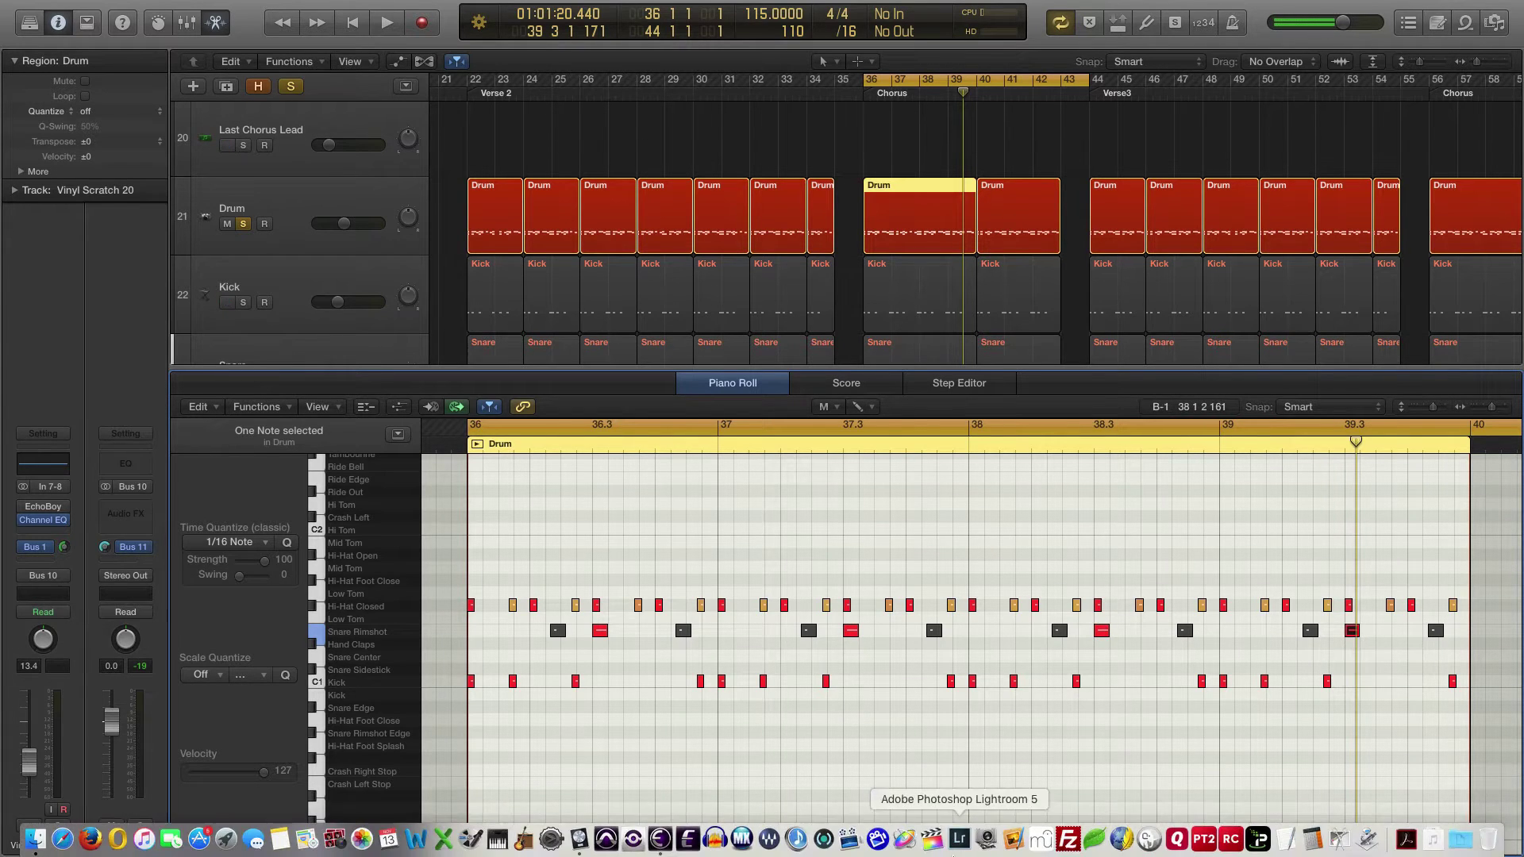
{"action": "left_click", "coordinate": [477, 445]}
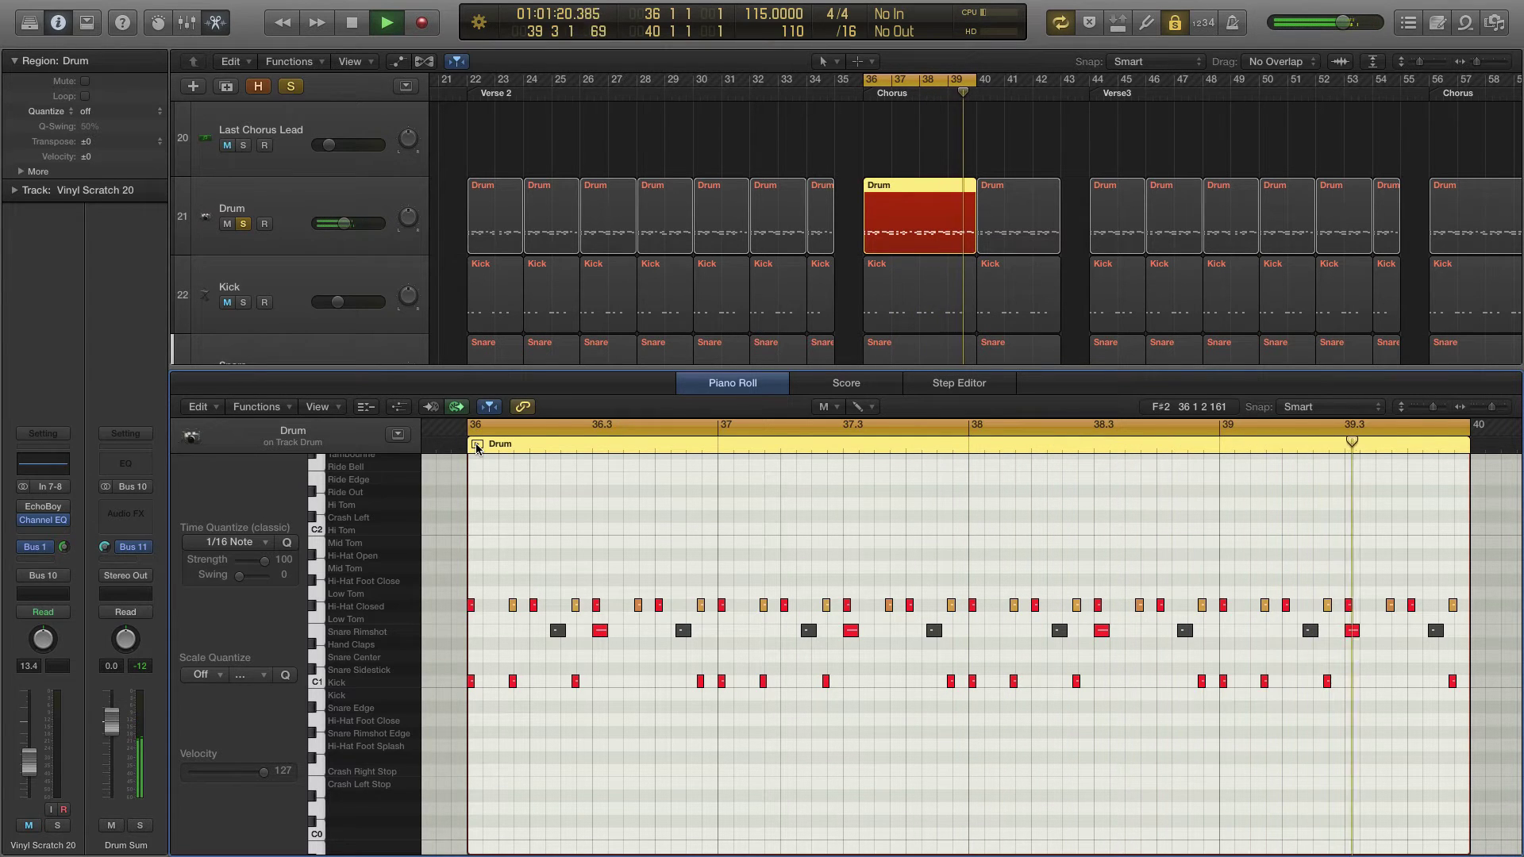
{"action": "left_click", "coordinate": [477, 446]}
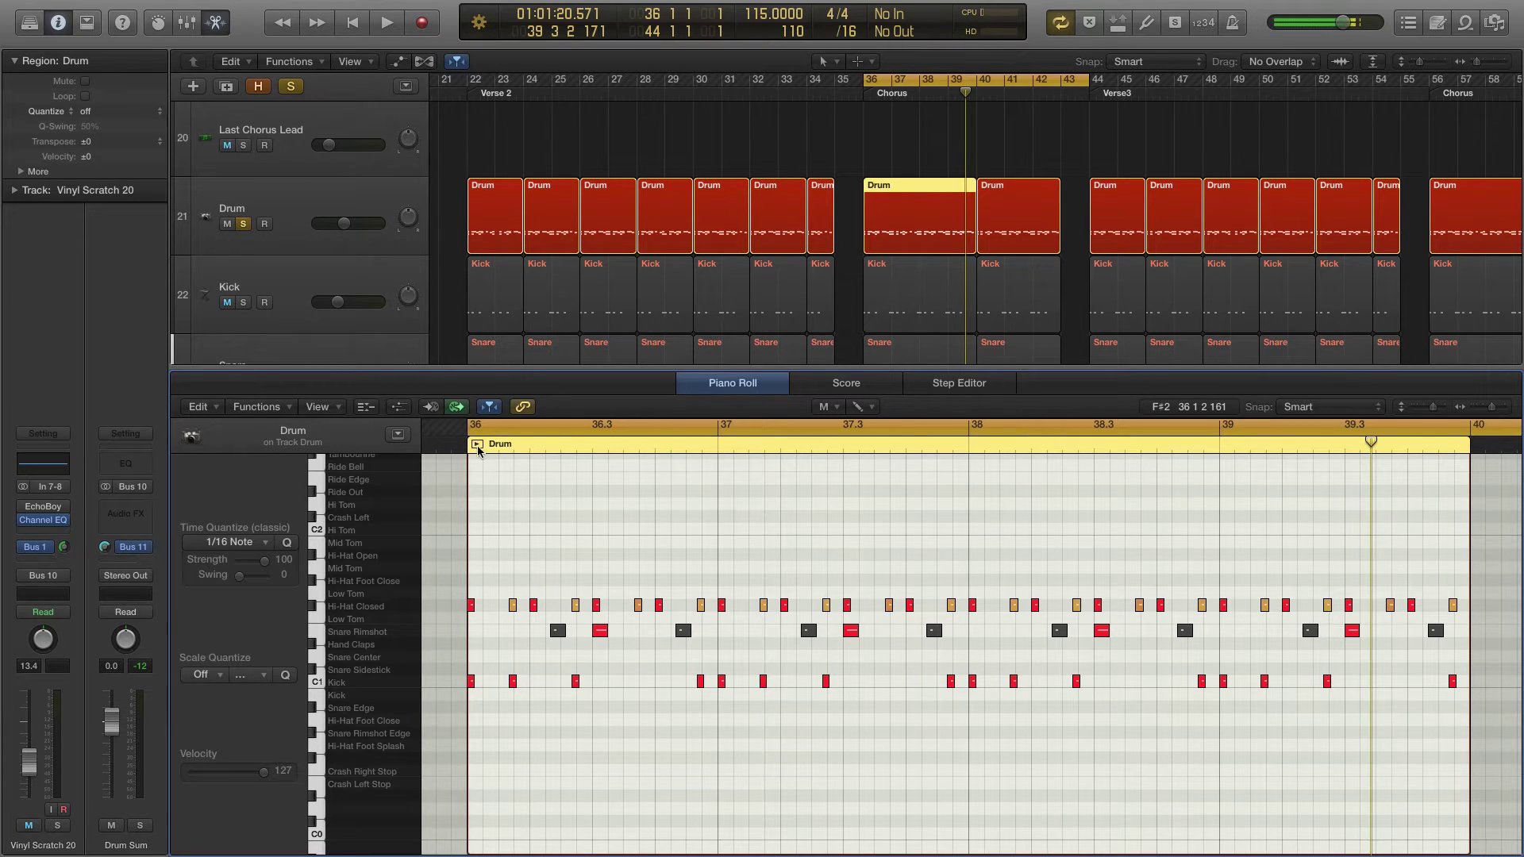
- Unmute the remaining grey Snare Rimshot notes across the chorus Drum region
{"action": "left_click", "coordinate": [558, 633]}
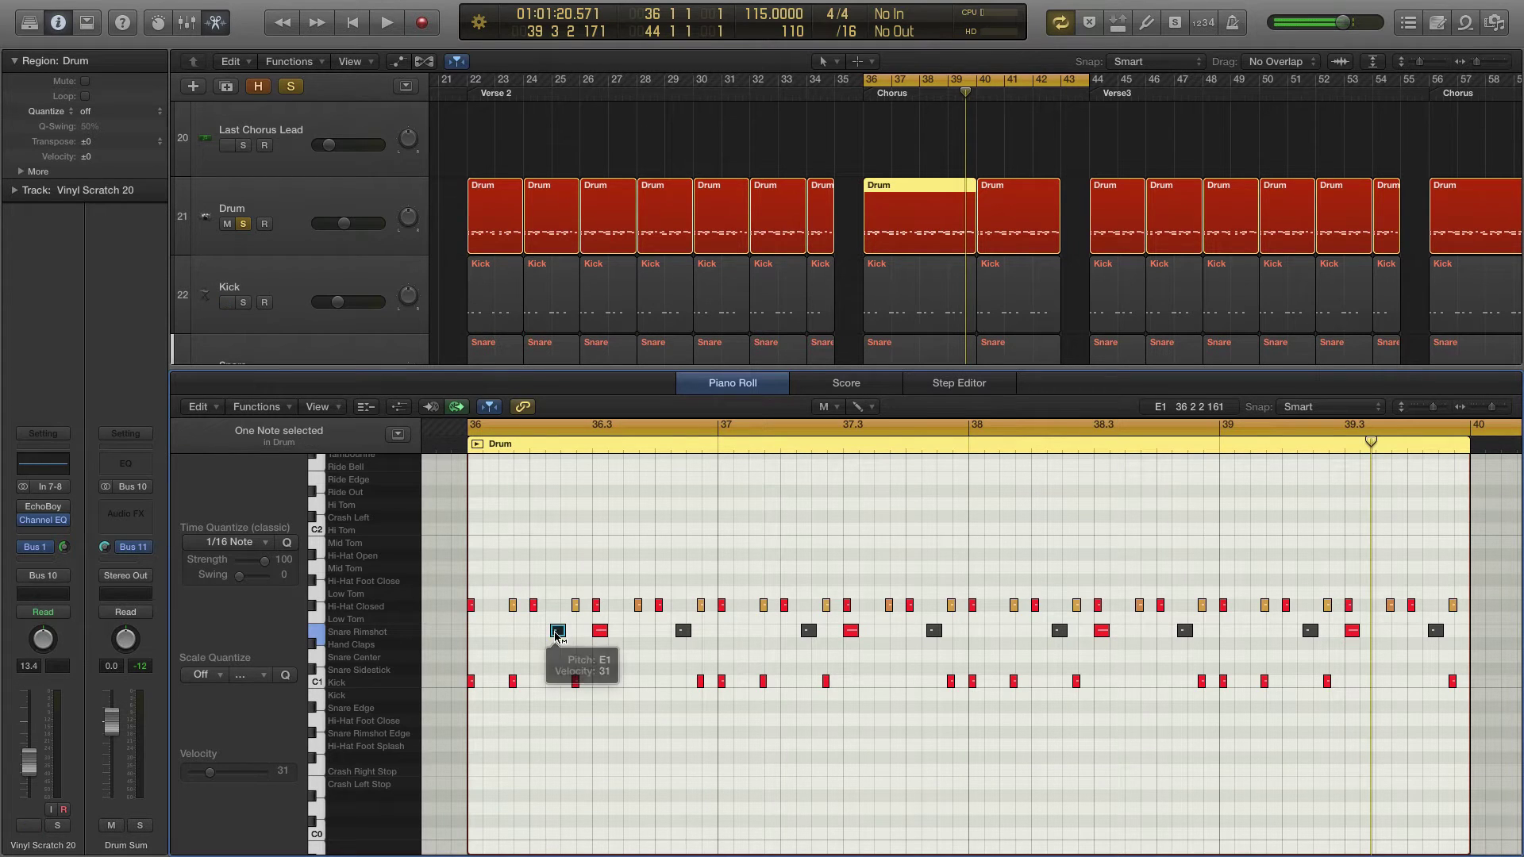
{"action": "left_click", "coordinate": [682, 632]}
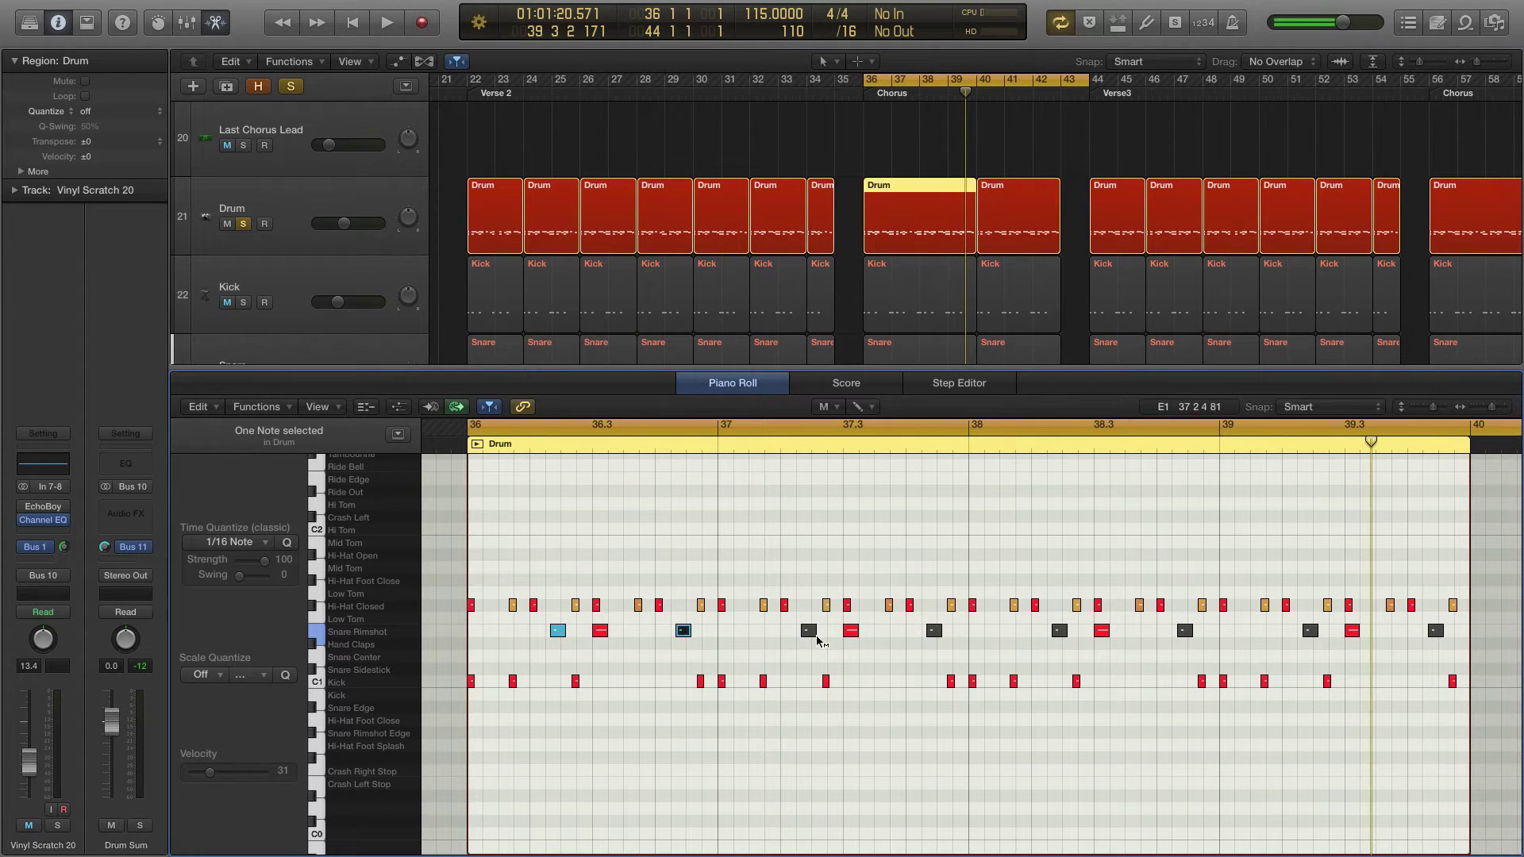
{"action": "left_click", "coordinate": [808, 632]}
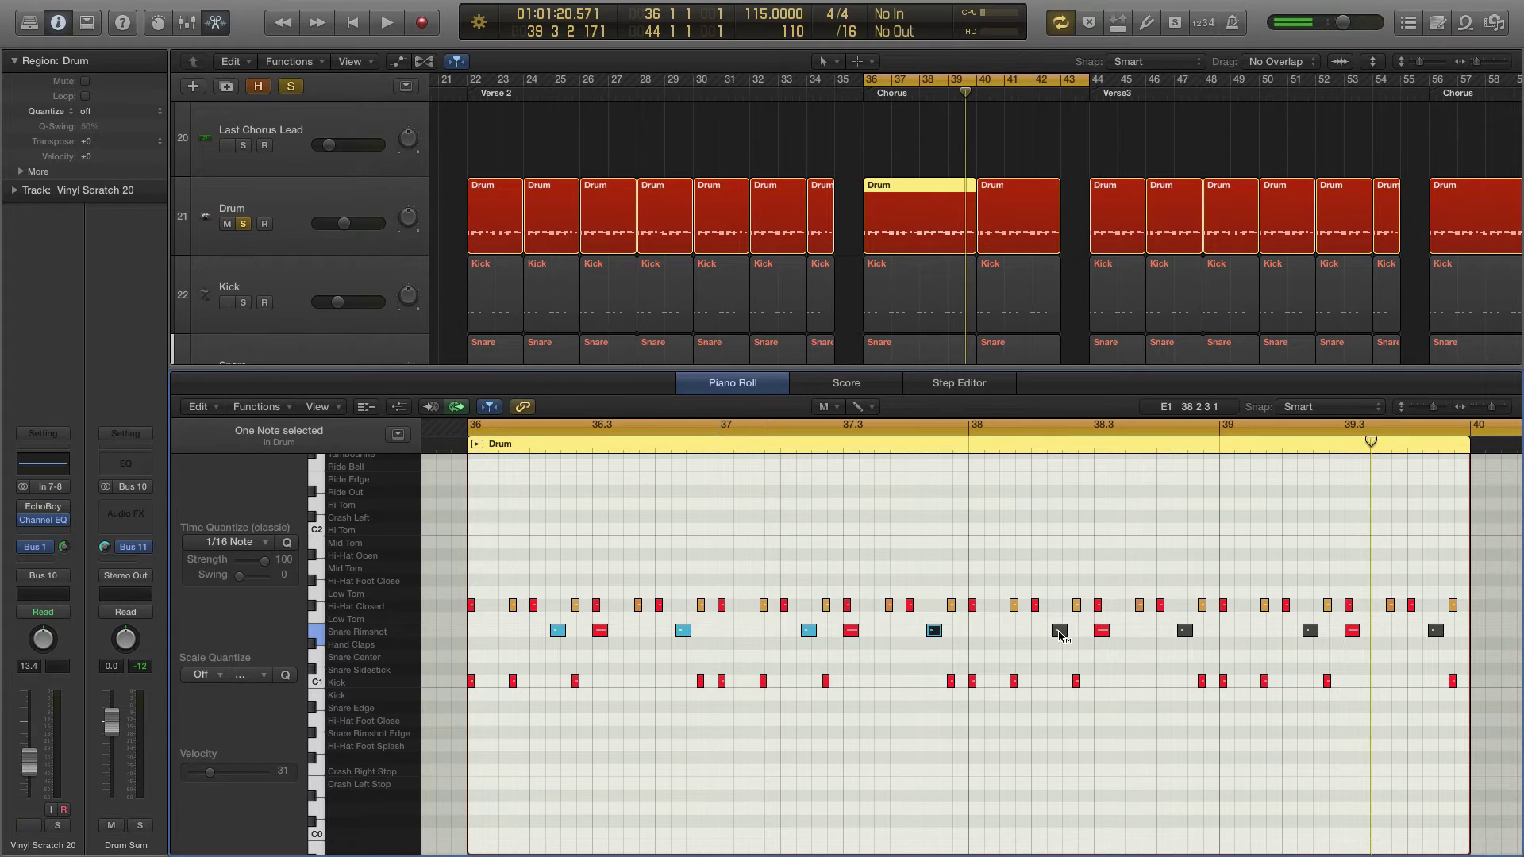
{"action": "left_click", "coordinate": [1059, 631]}
{"action": "left_click", "coordinate": [1185, 631]}
{"action": "left_click", "coordinate": [1310, 631]}
{"action": "left_click", "coordinate": [1435, 631]}
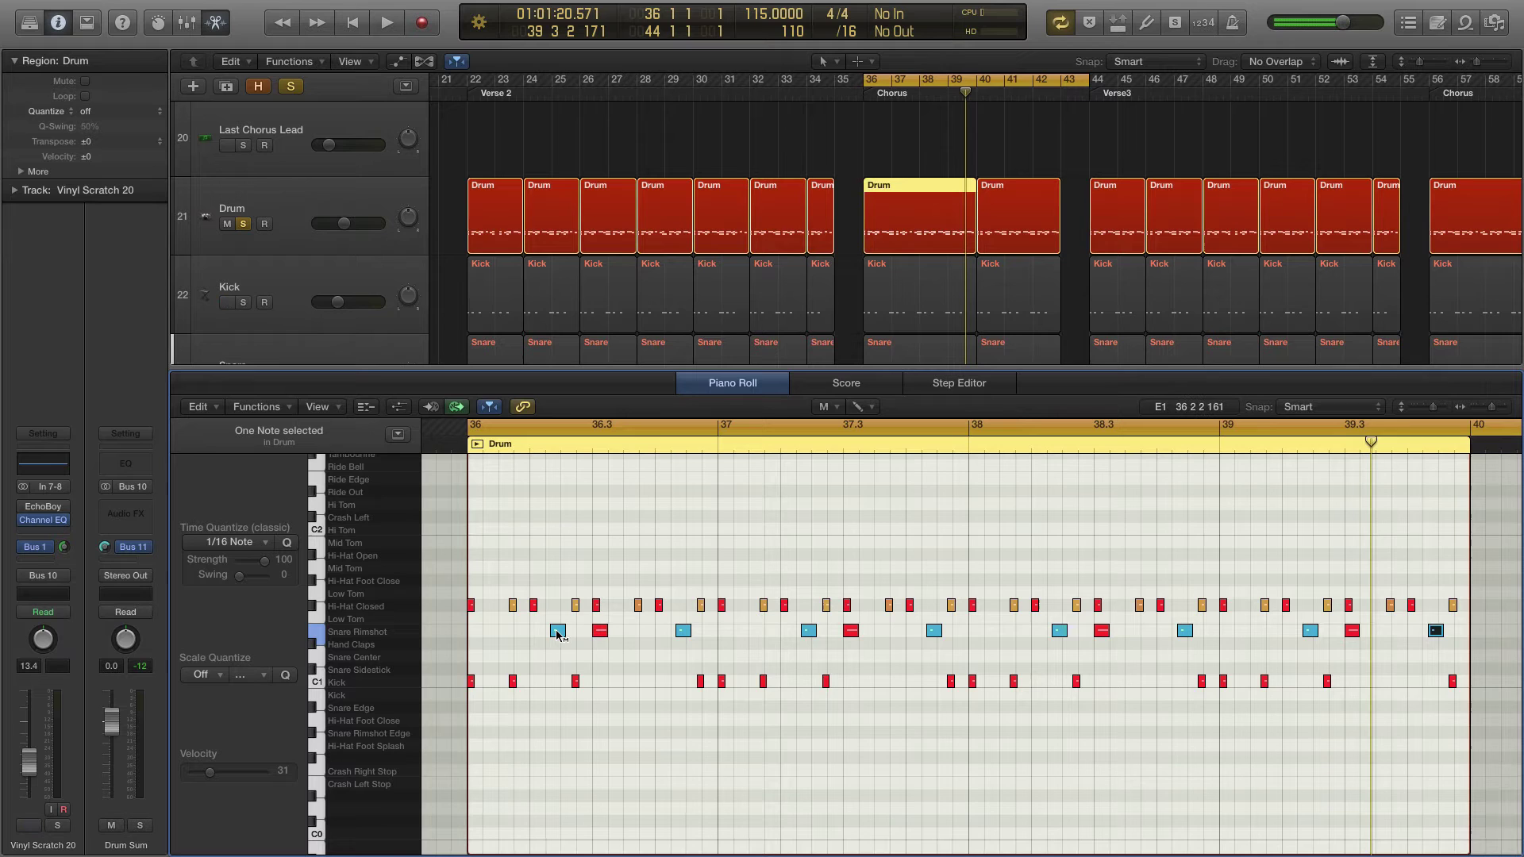
- Play the chorus Drum region from its start to hear the full rimshot pattern, then stop
{"action": "mouse_move", "coordinate": [559, 633]}
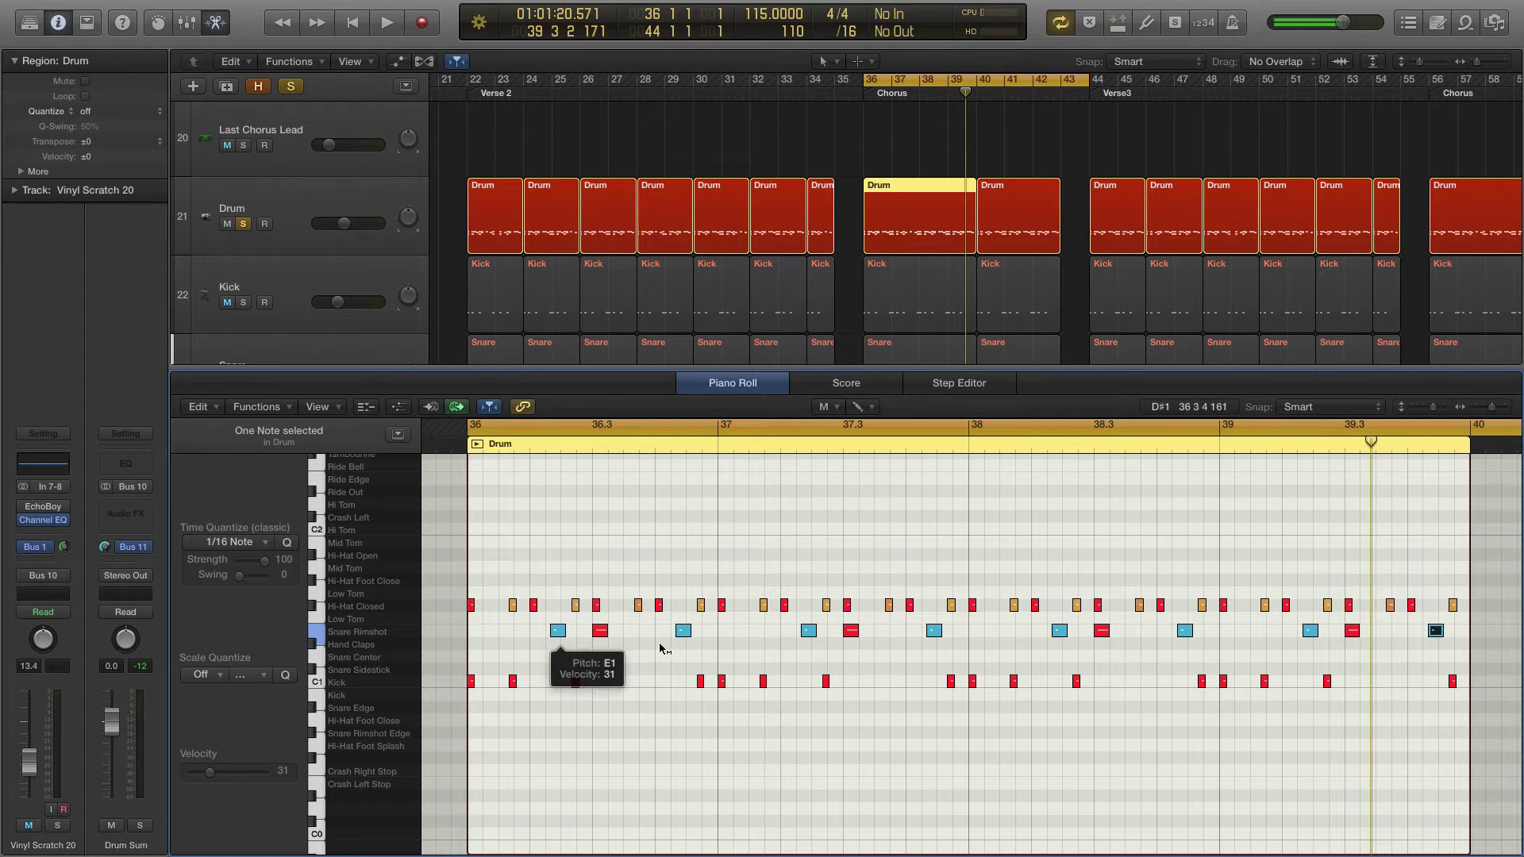
{"action": "left_click", "coordinate": [476, 447]}
{"action": "key", "text": "shift+space"}
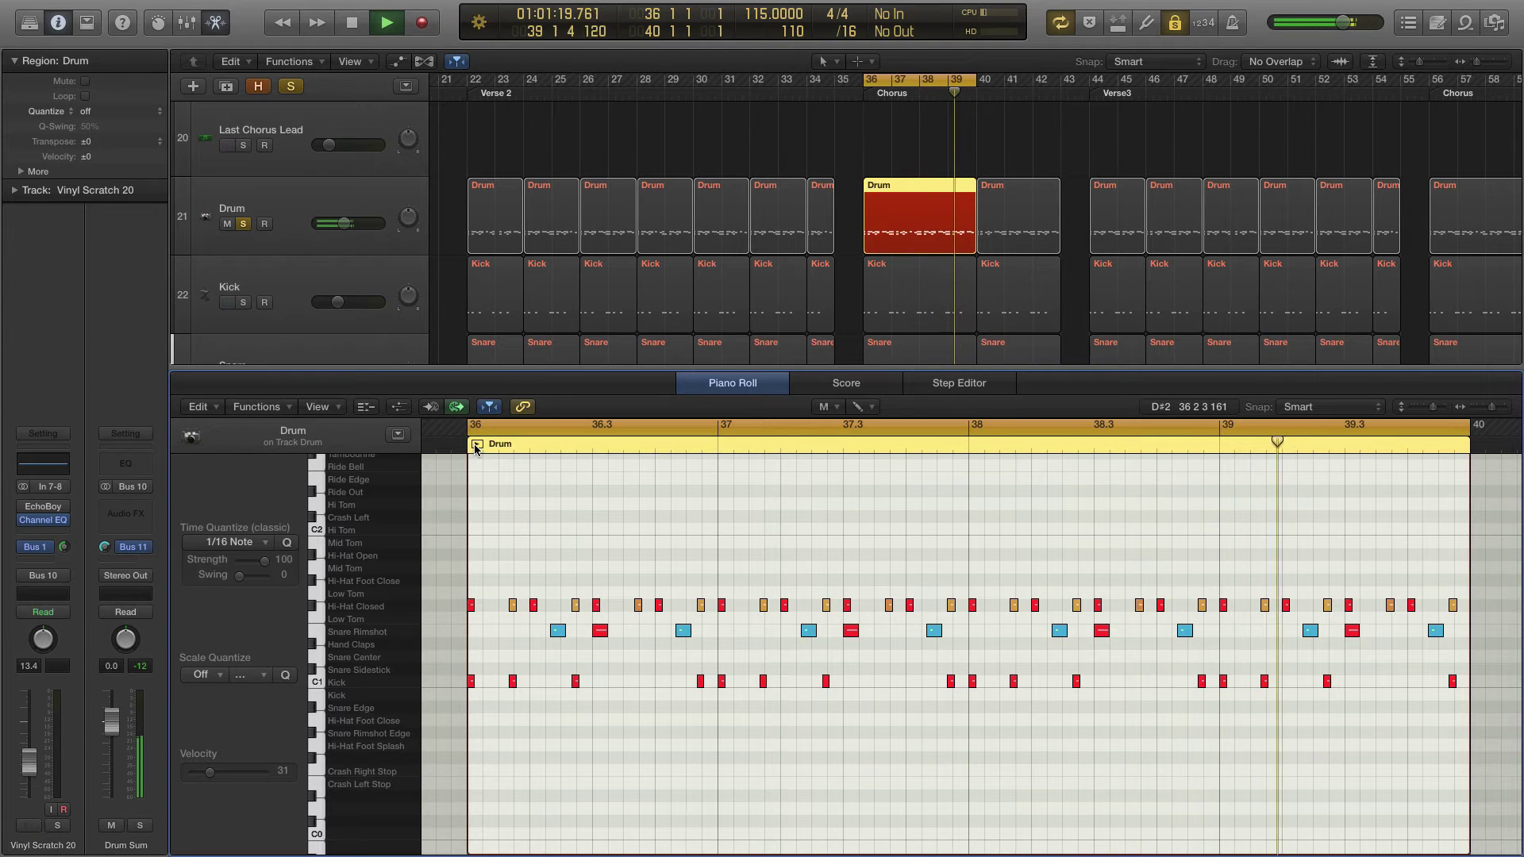
{"action": "key", "text": "space"}
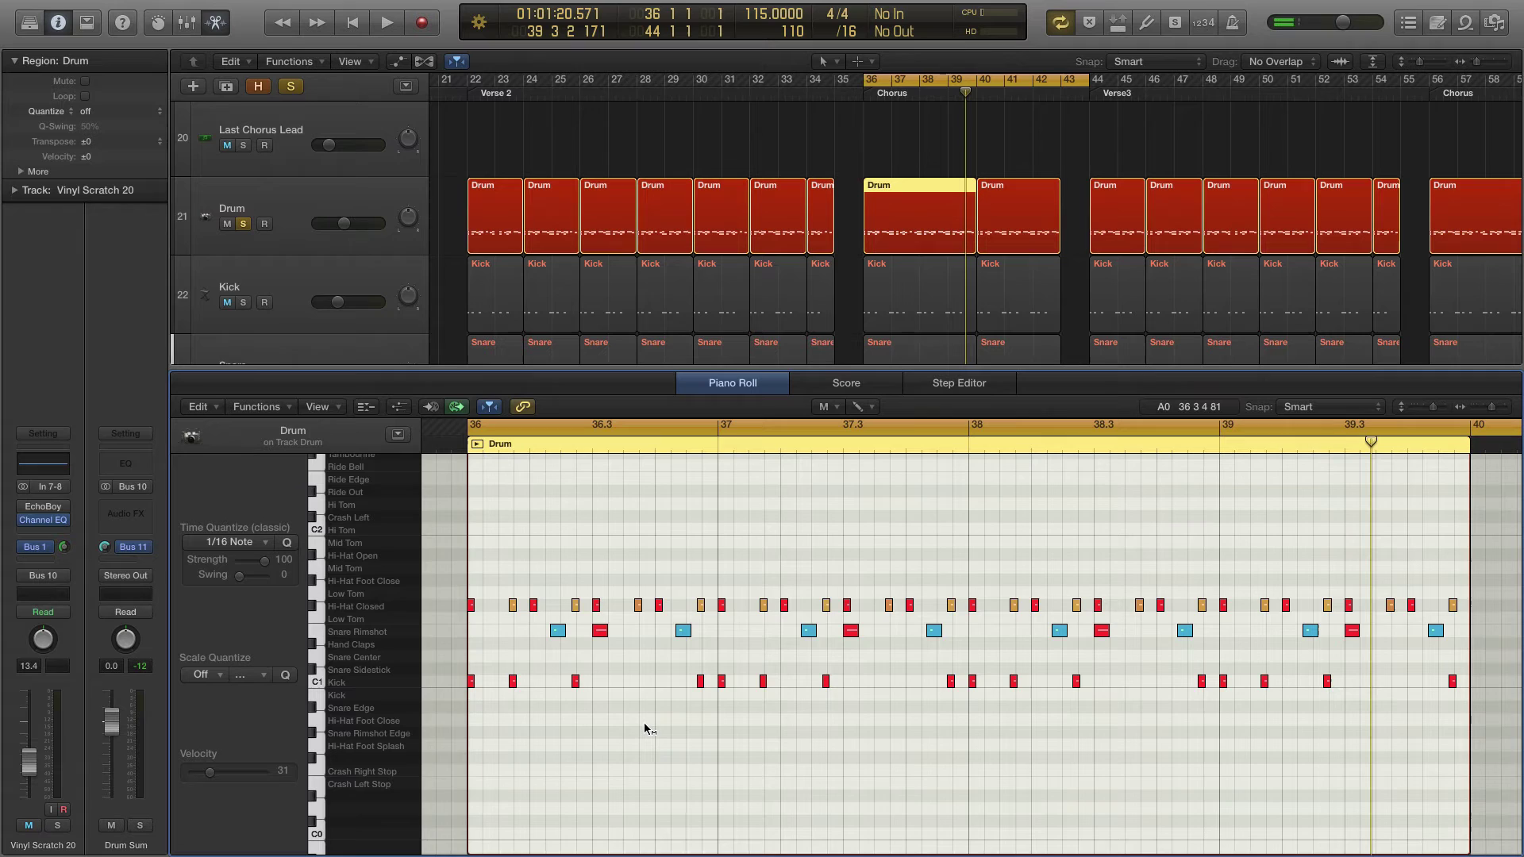
- Select the Drum track, check its Drum Kit Designer instrument, and hide the note editor
{"action": "scroll", "coordinate": [644, 727], "scroll_direction": "up", "scroll_amount": 1}
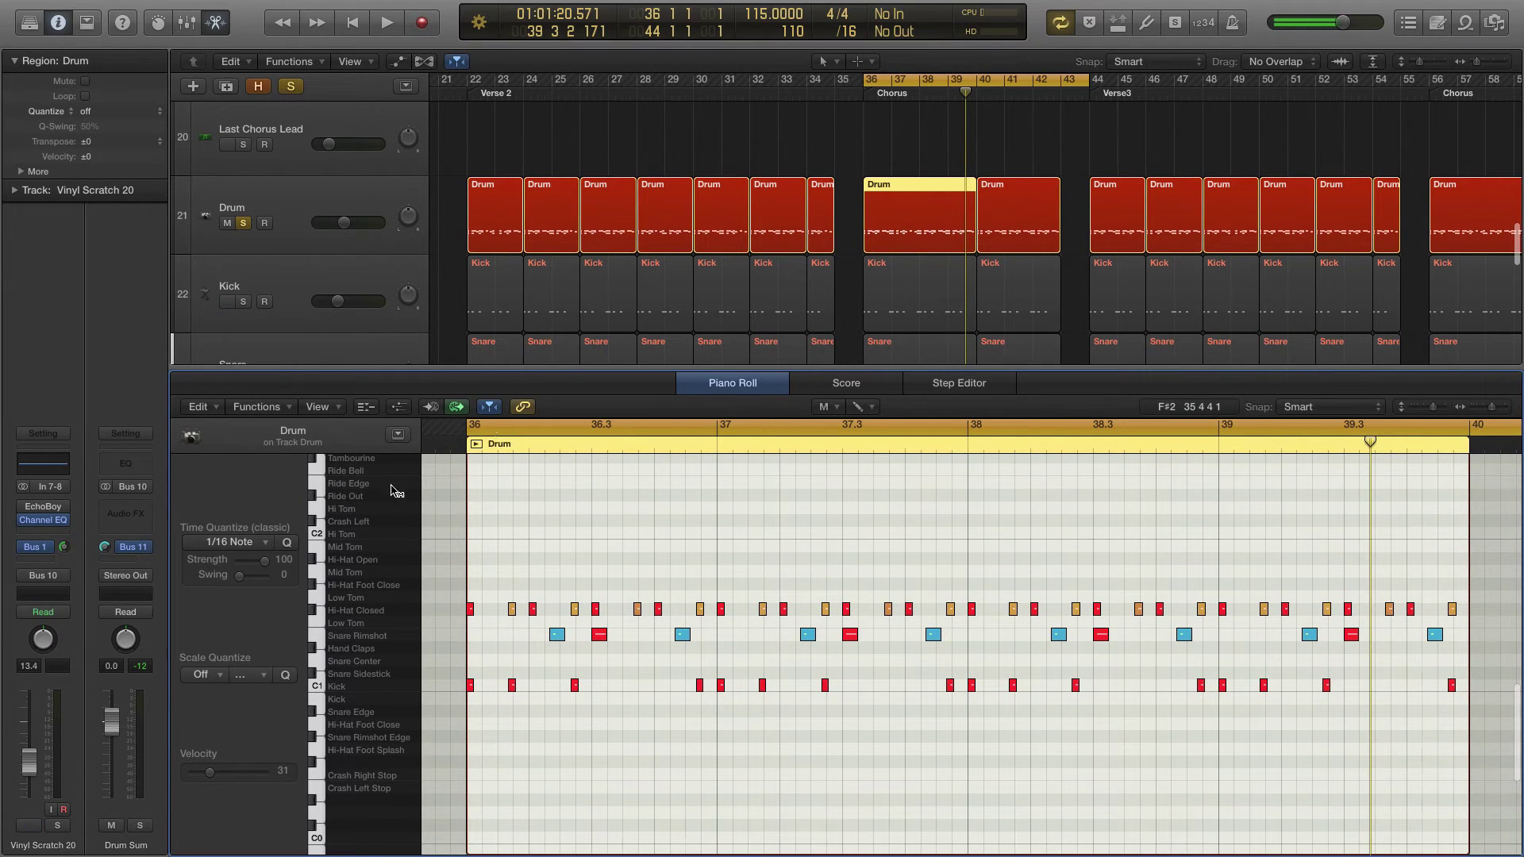
{"action": "scroll", "coordinate": [433, 484], "scroll_direction": "up", "scroll_amount": 1}
{"action": "left_click", "coordinate": [277, 207]}
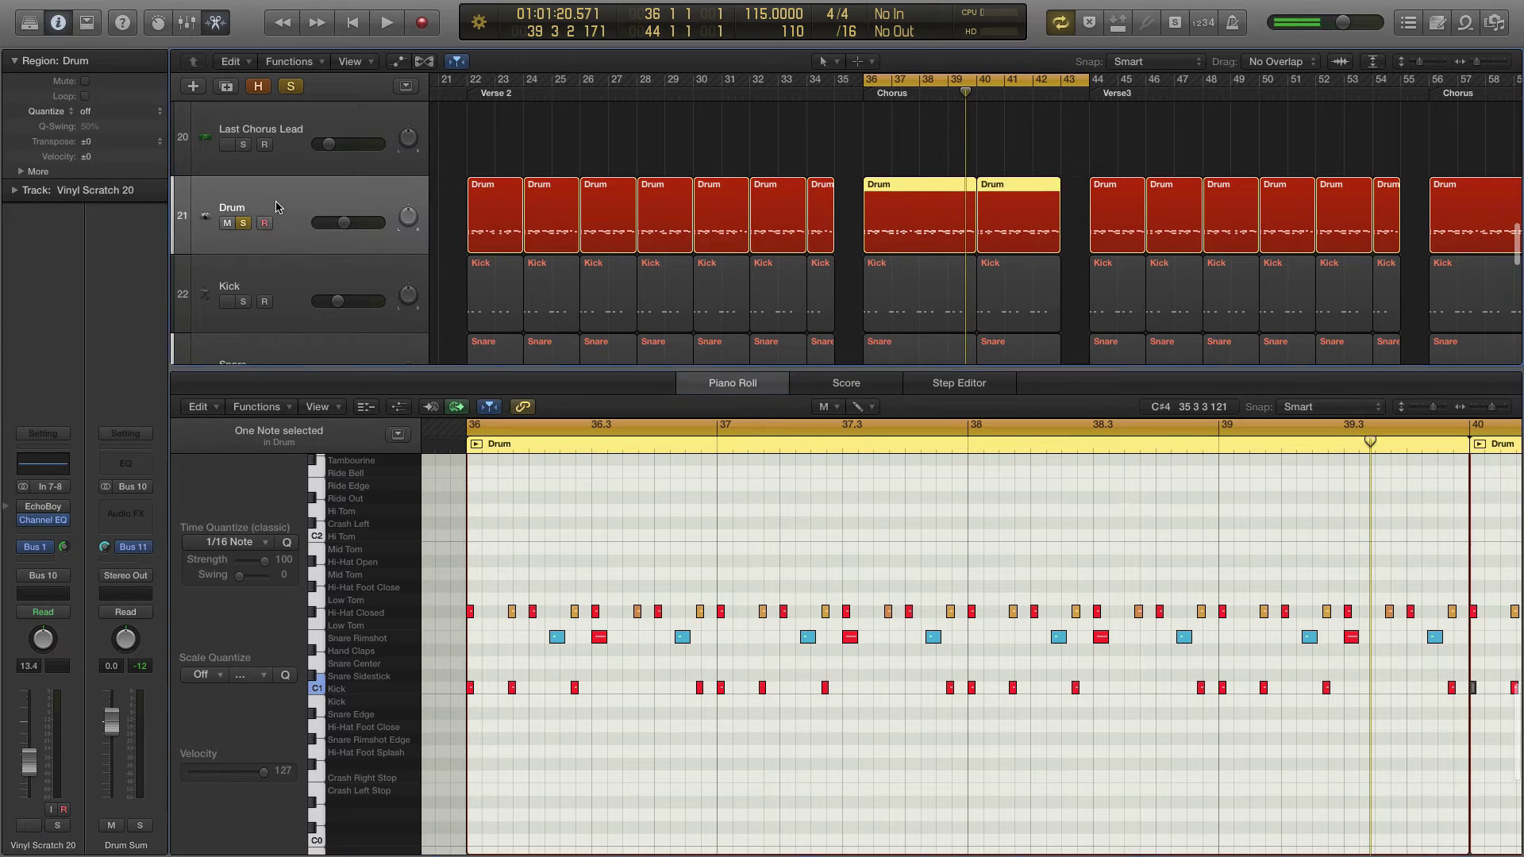
{"action": "left_click", "coordinate": [40, 503]}
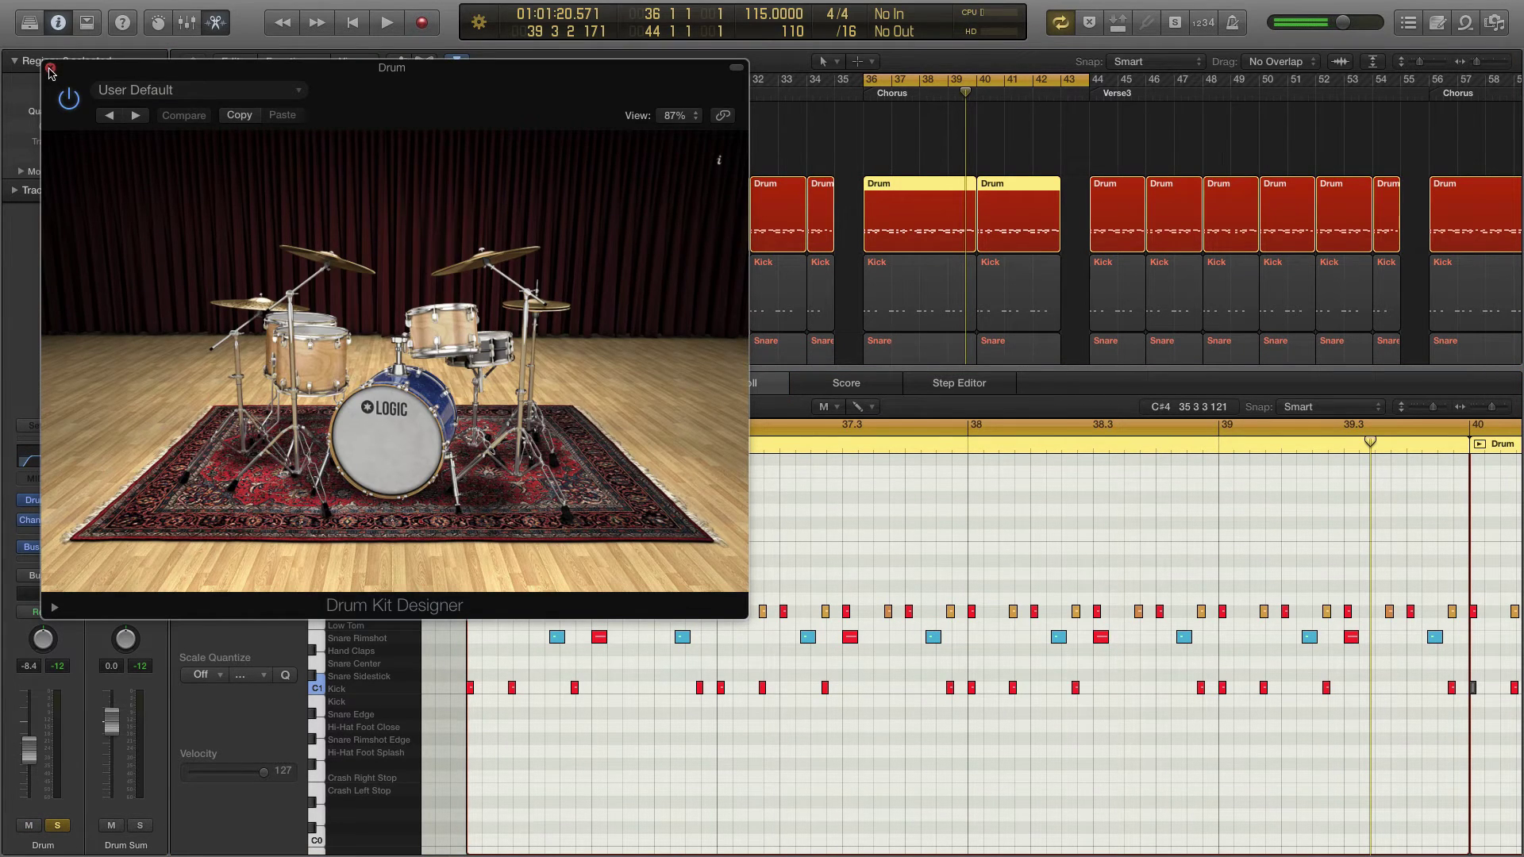
{"action": "left_click", "coordinate": [50, 70]}
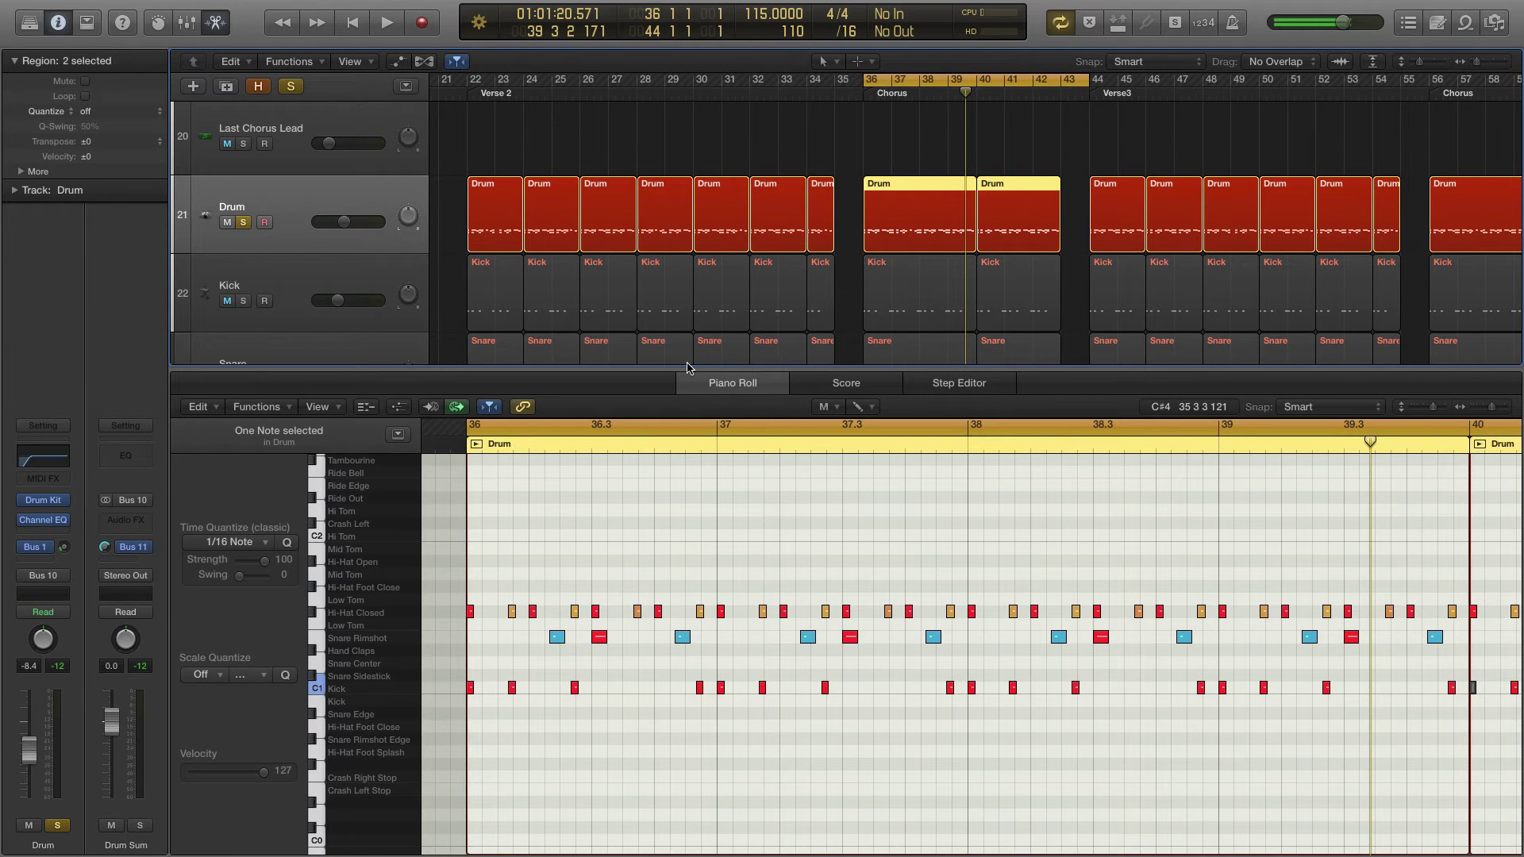
{"action": "key", "text": "x"}
{"action": "key", "text": "x"}
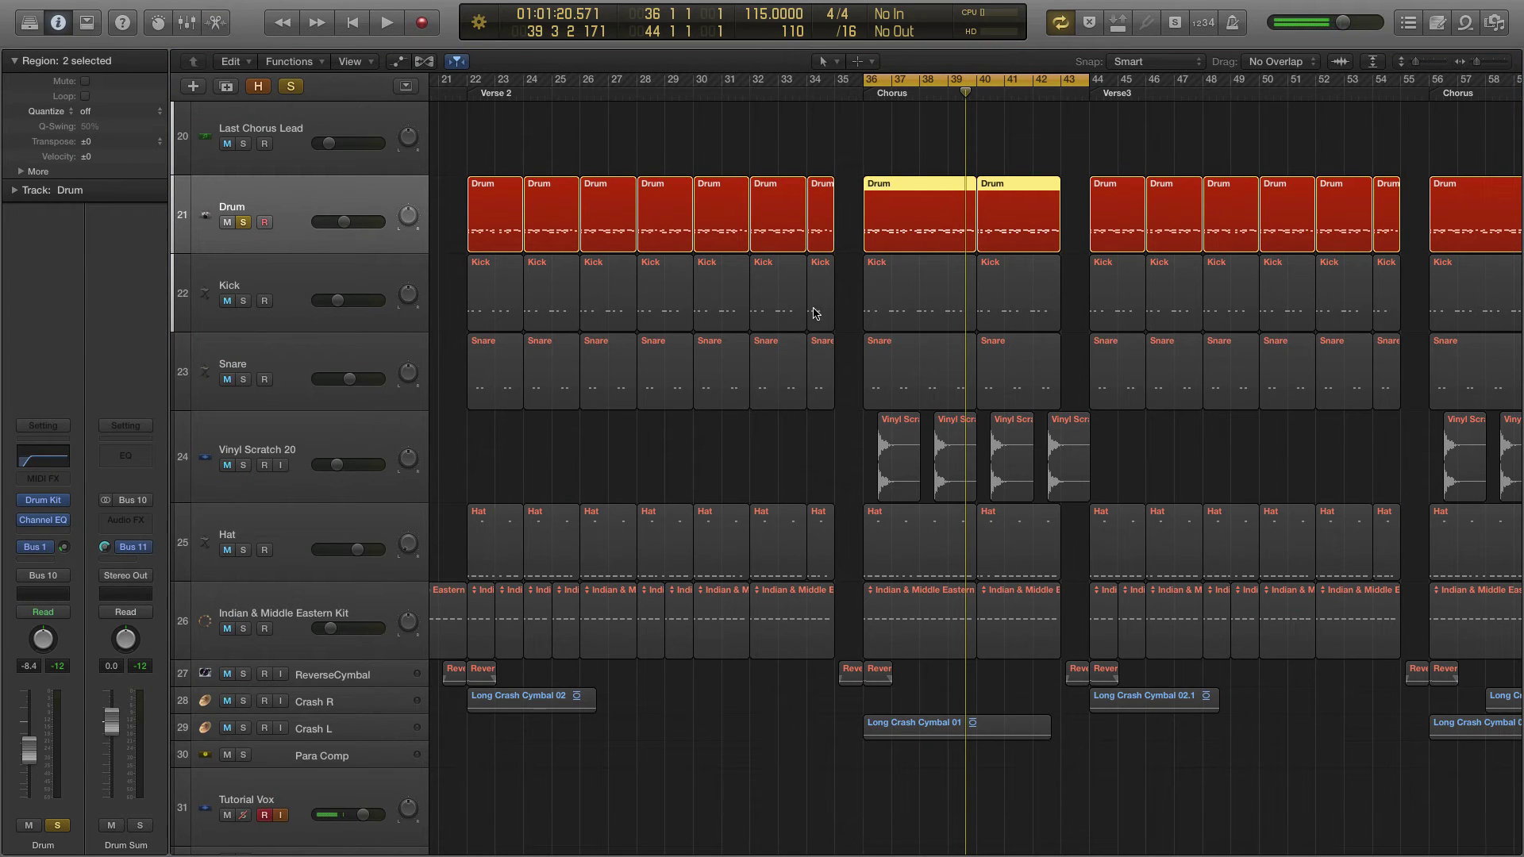
- Solo the Kick track, unsolo the Drum track, and select Kick
{"action": "left_click", "coordinate": [243, 302]}
{"action": "left_click", "coordinate": [243, 223]}
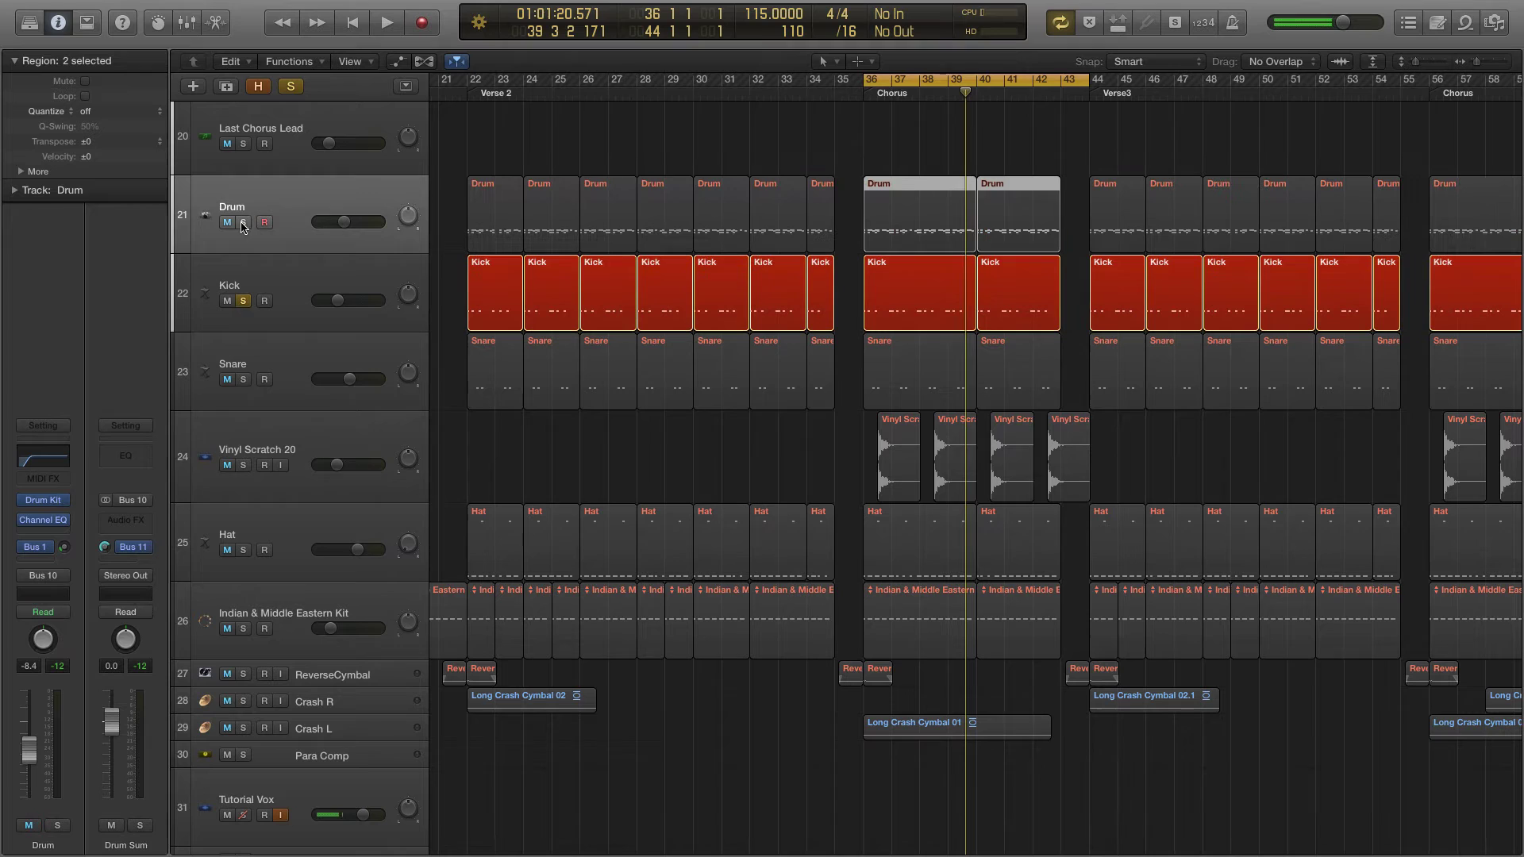
{"action": "left_click", "coordinate": [270, 290]}
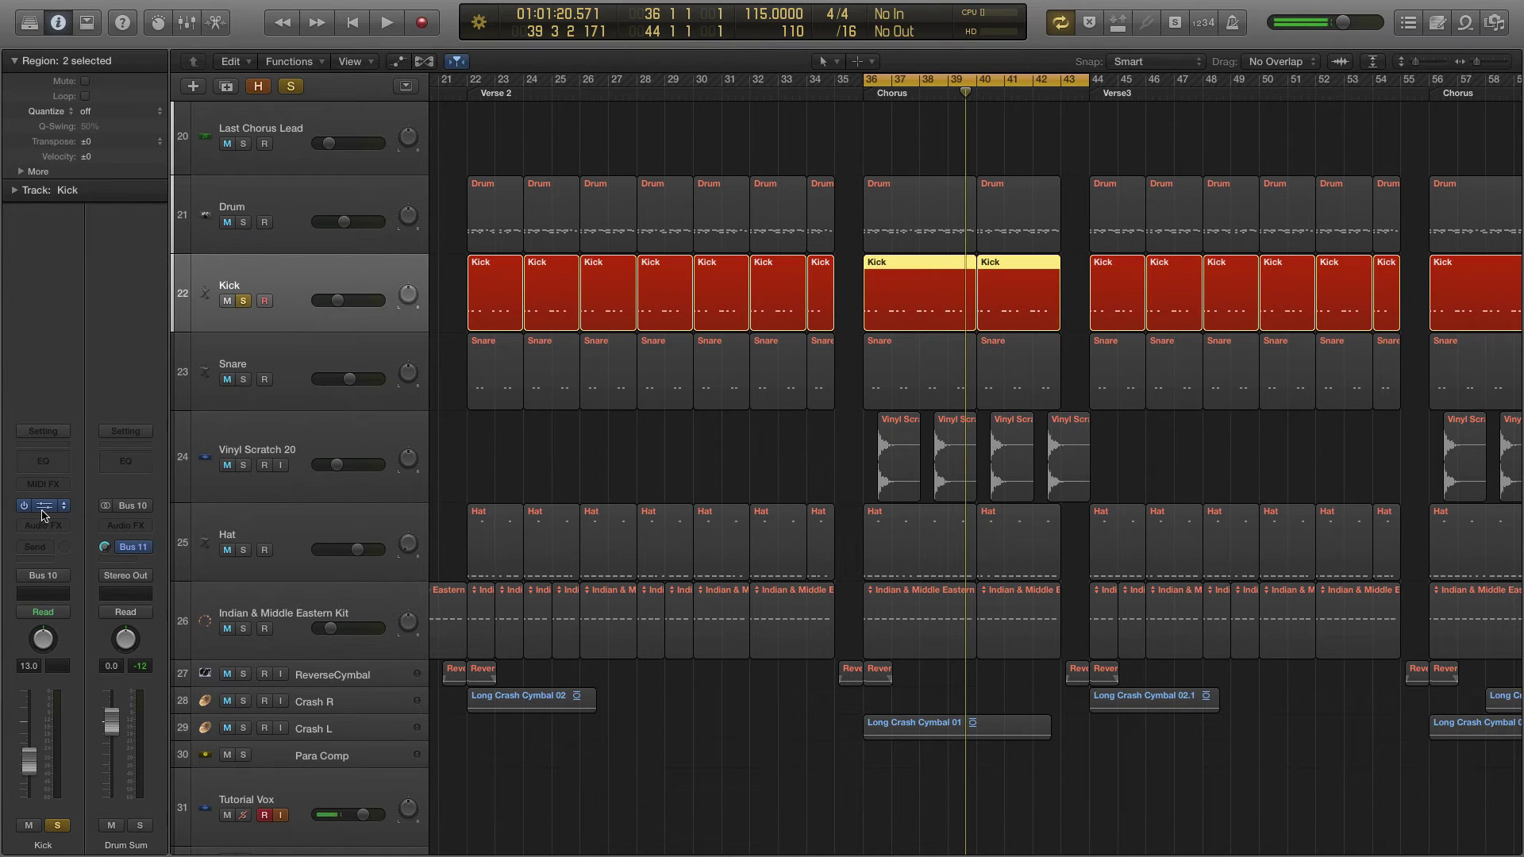
- Check the Kick's EXS24 sampler, play the soloed kick, then solo the Drum track too
{"action": "left_click", "coordinate": [45, 507]}
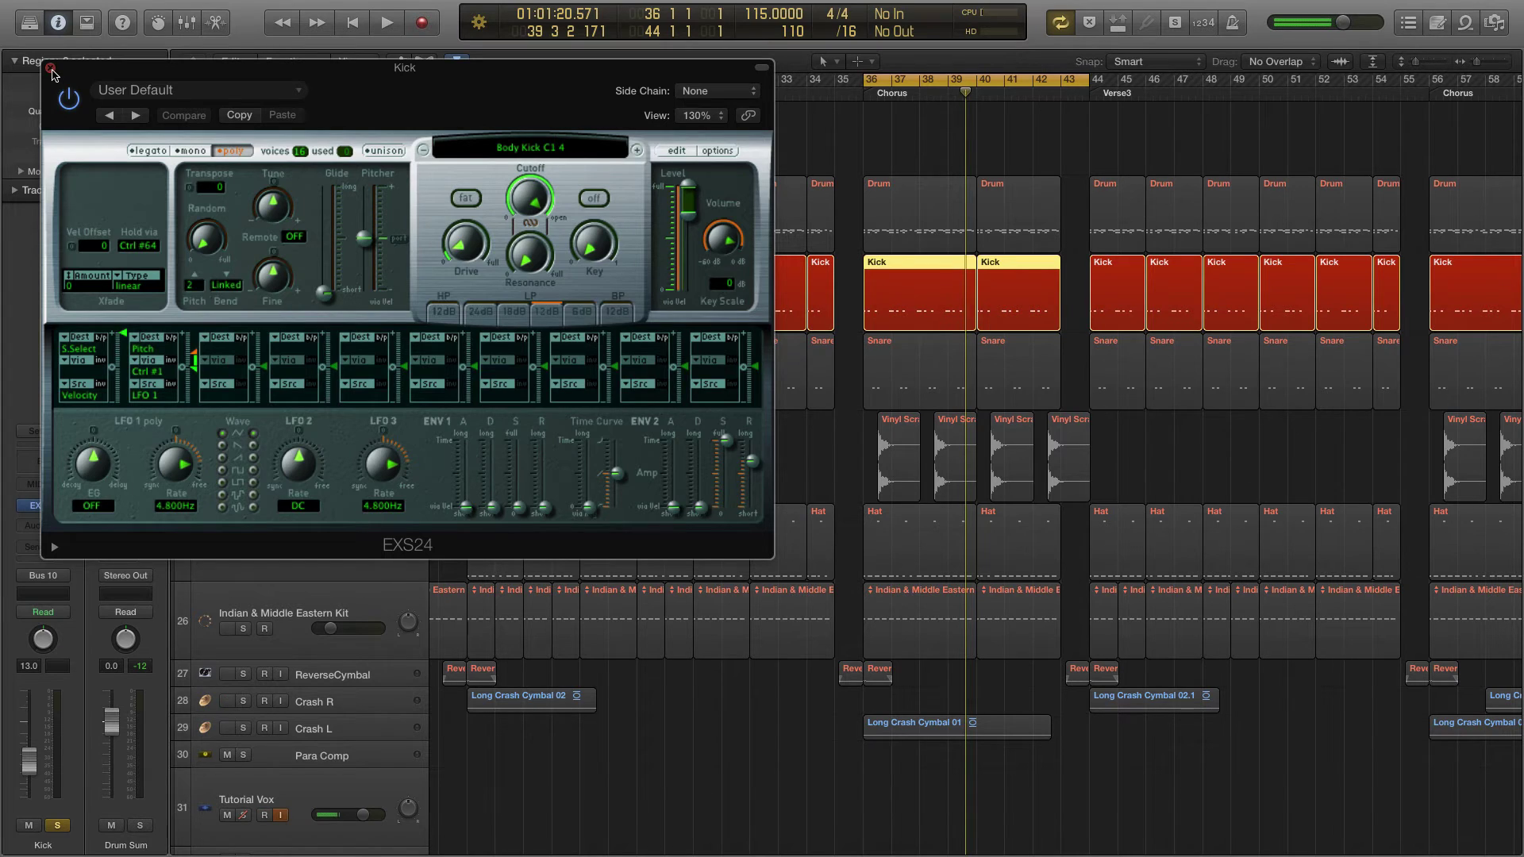
{"action": "left_click", "coordinate": [50, 68]}
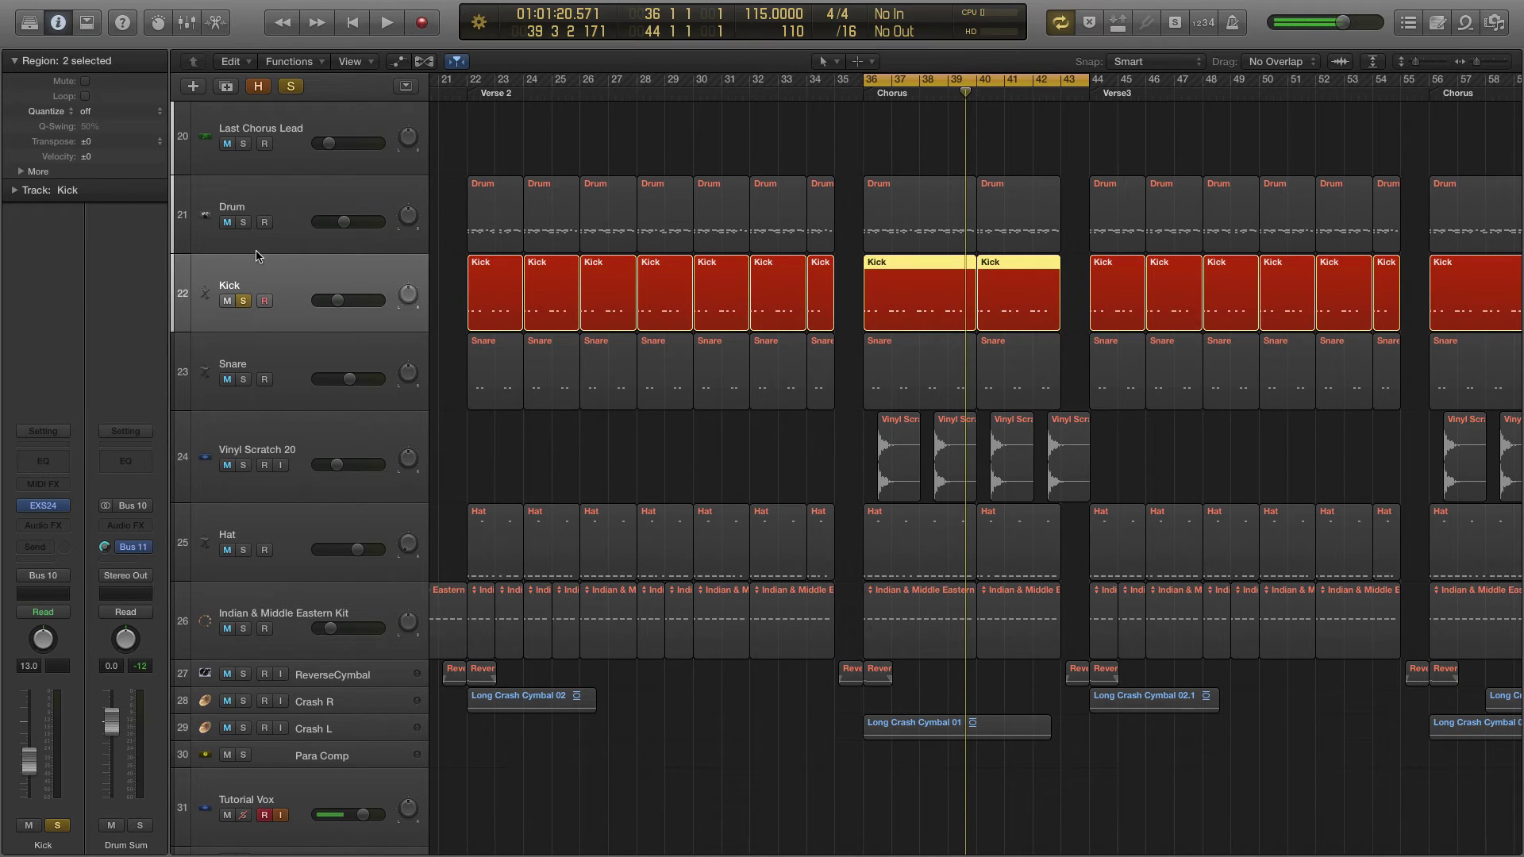
{"action": "key", "text": "space"}
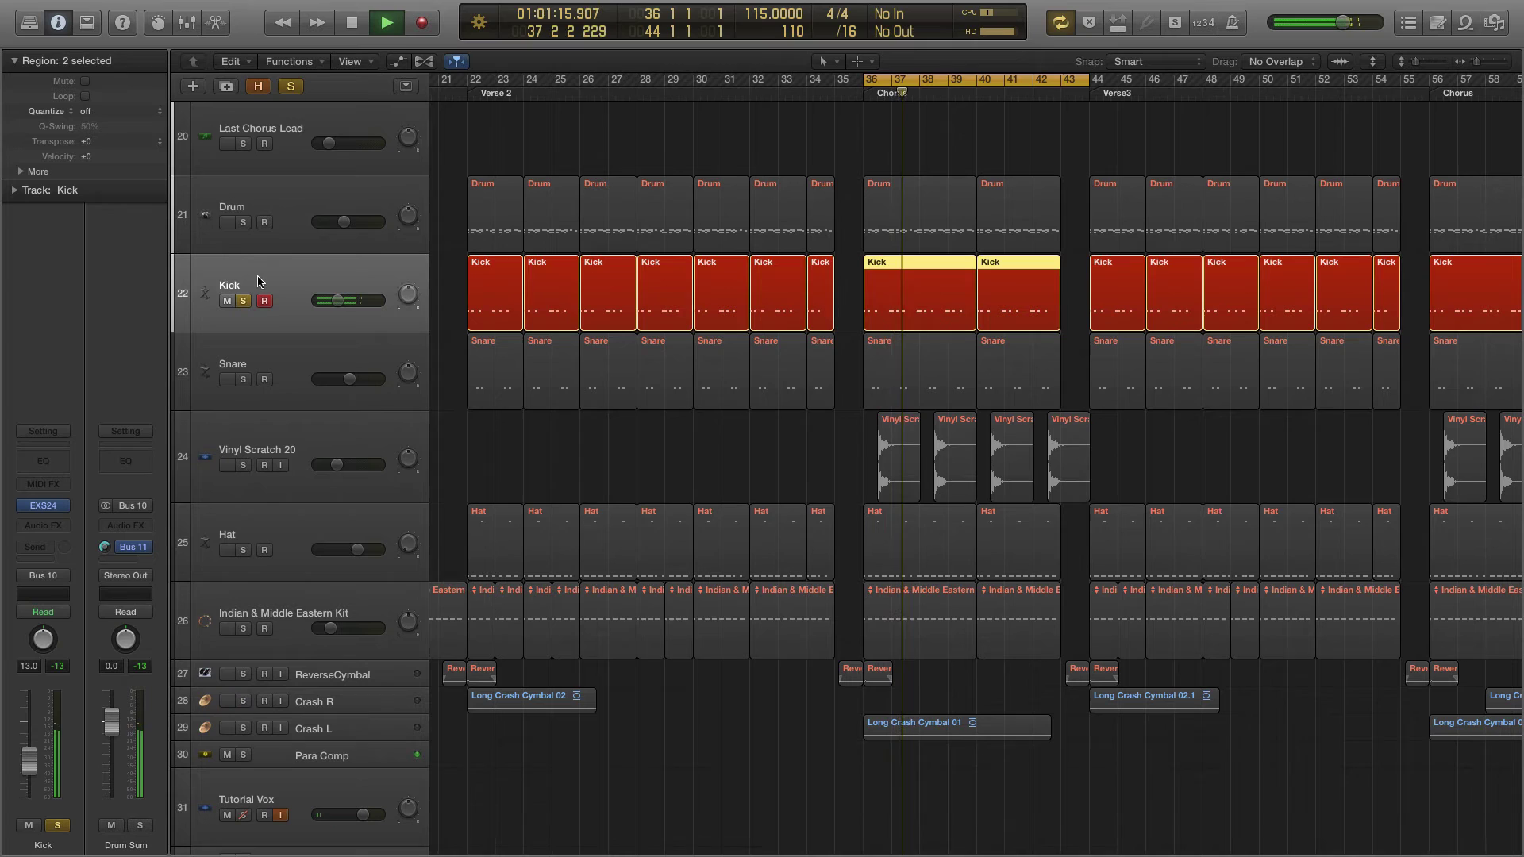
{"action": "key", "text": "space"}
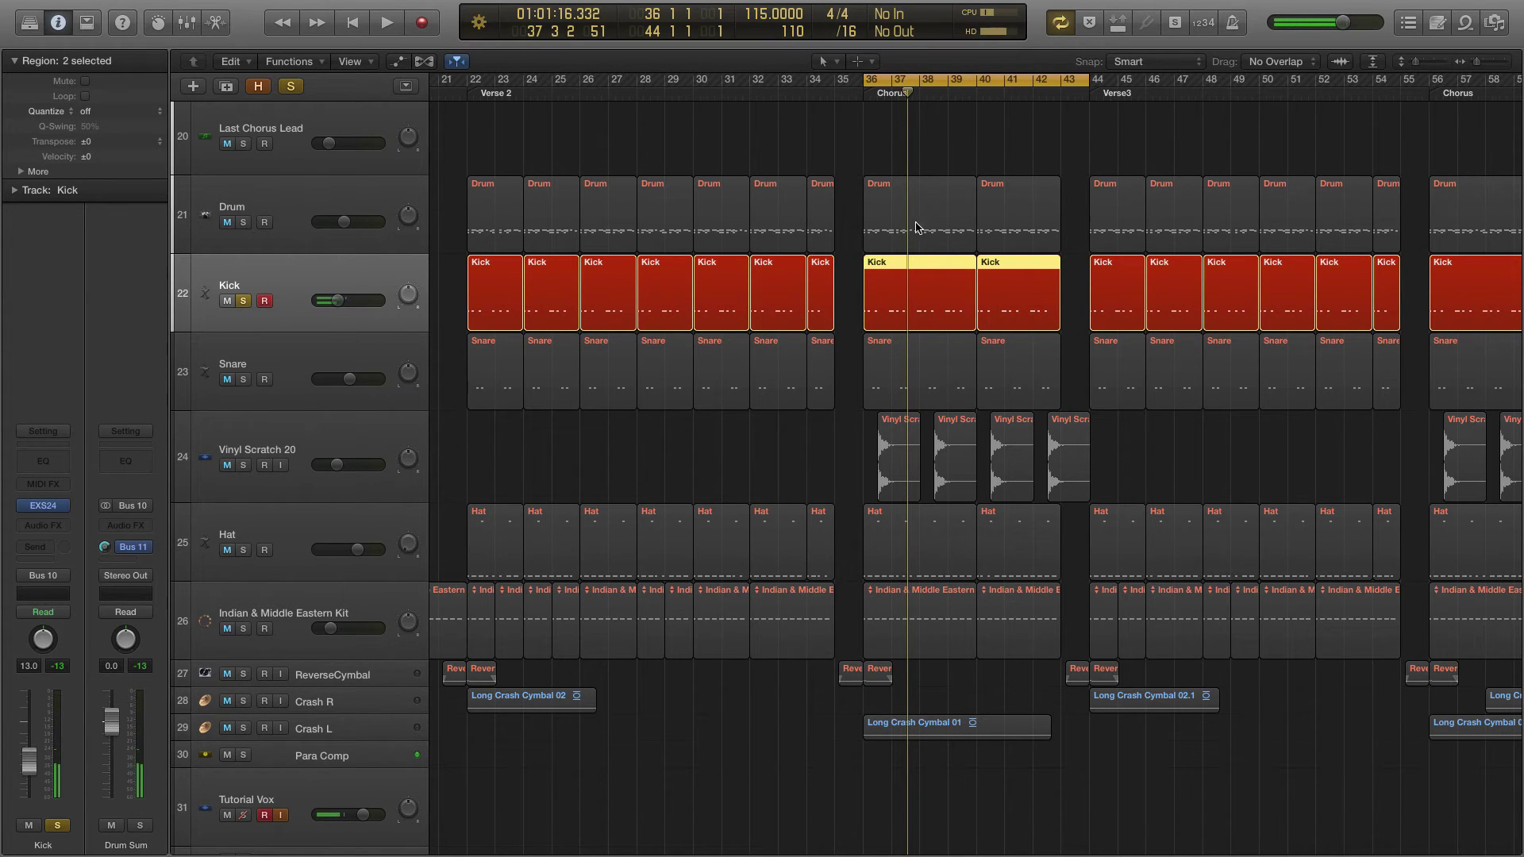
{"action": "left_click", "coordinate": [244, 223]}
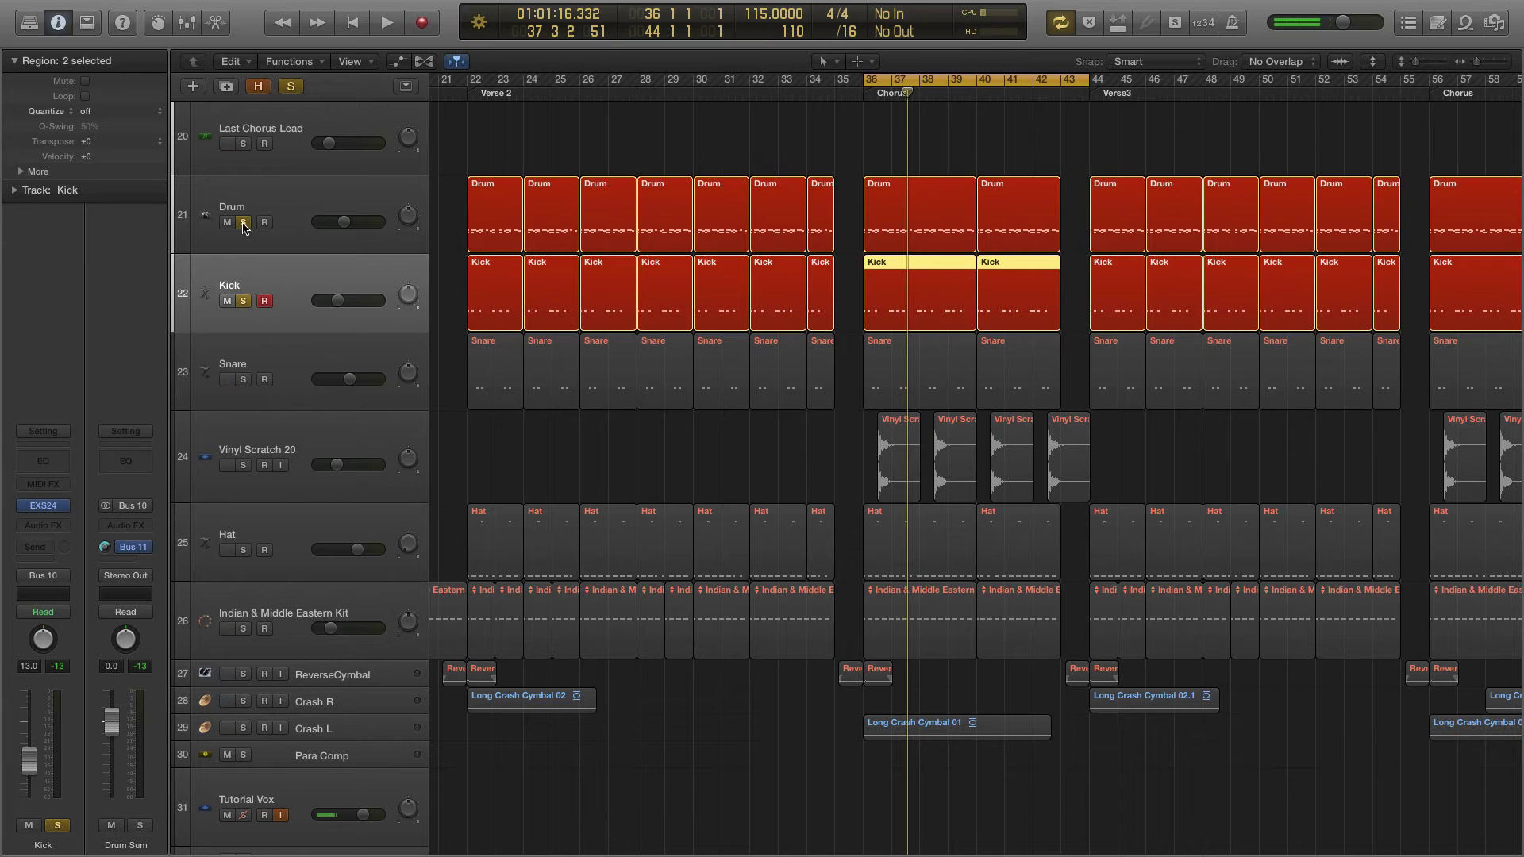
- Swap the Drum and Kick solos for a Snare-only solo and play it briefly
{"action": "left_click", "coordinate": [243, 222]}
{"action": "left_click", "coordinate": [243, 301]}
{"action": "left_click", "coordinate": [244, 381]}
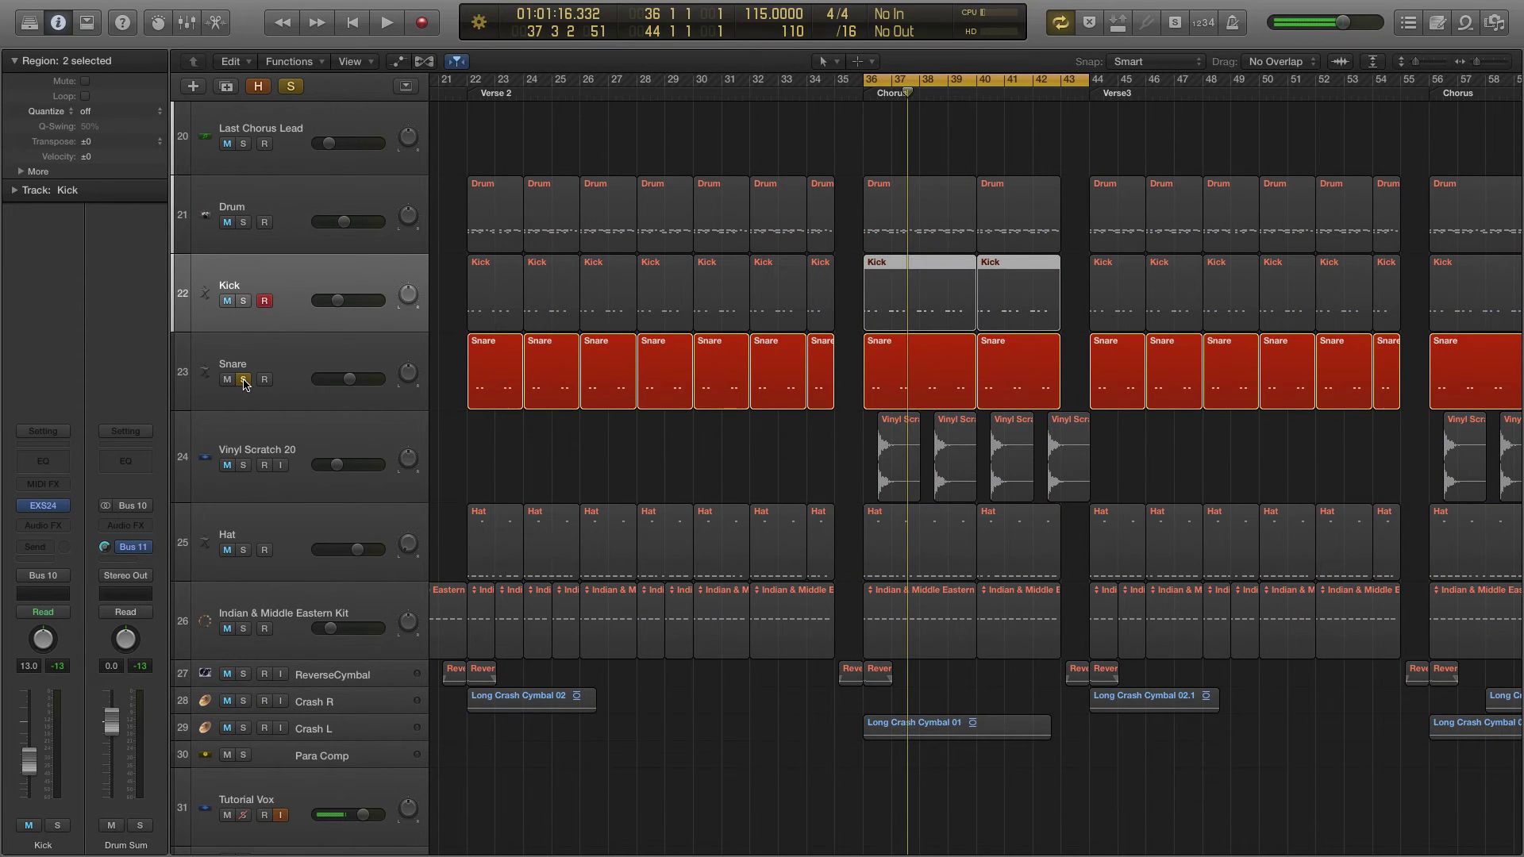
{"action": "key", "text": "space"}
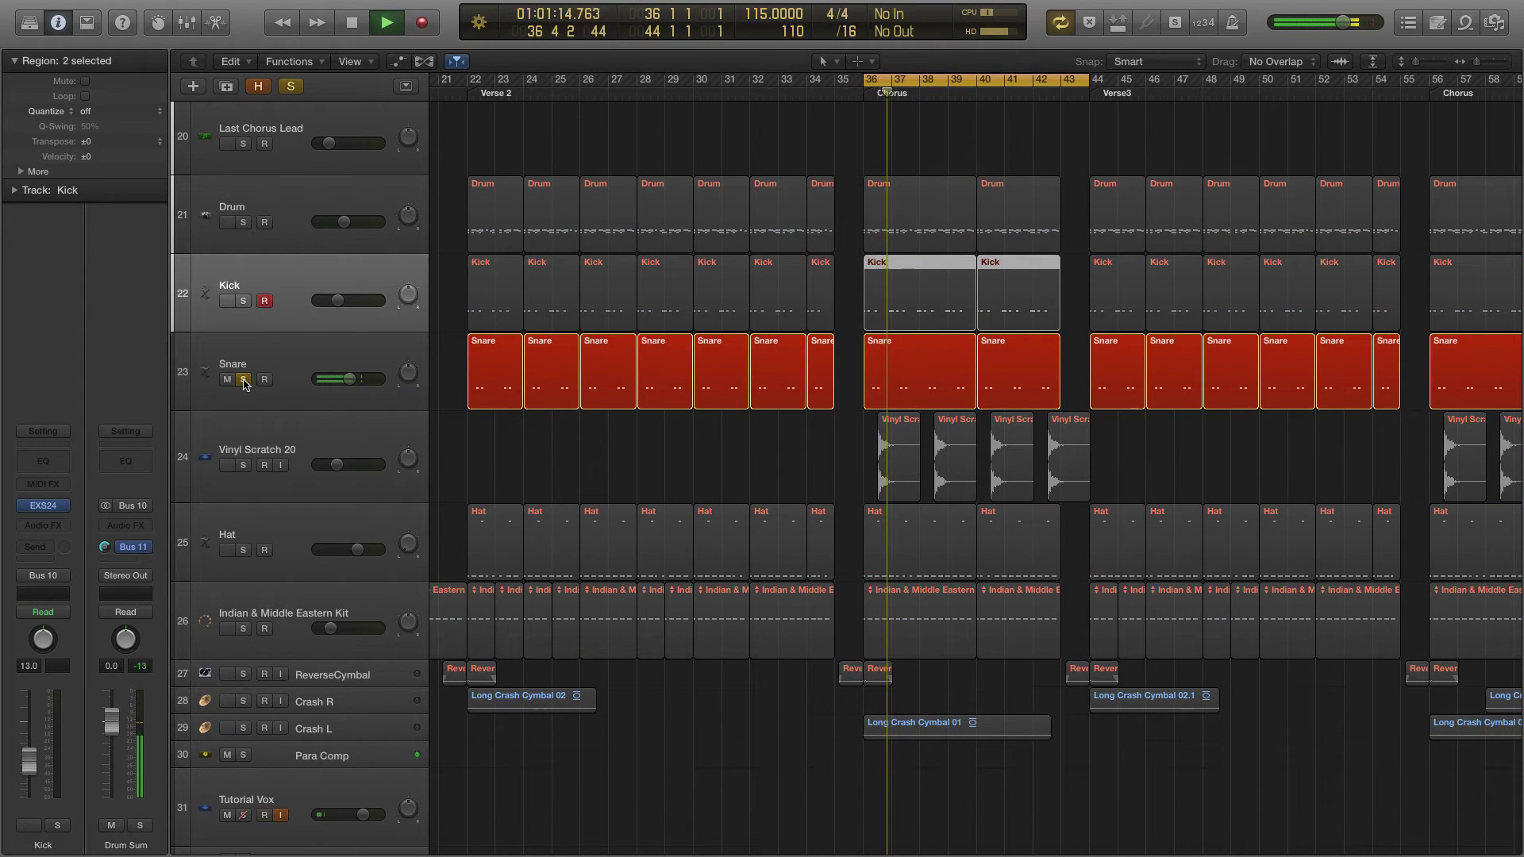
{"action": "key", "text": "space"}
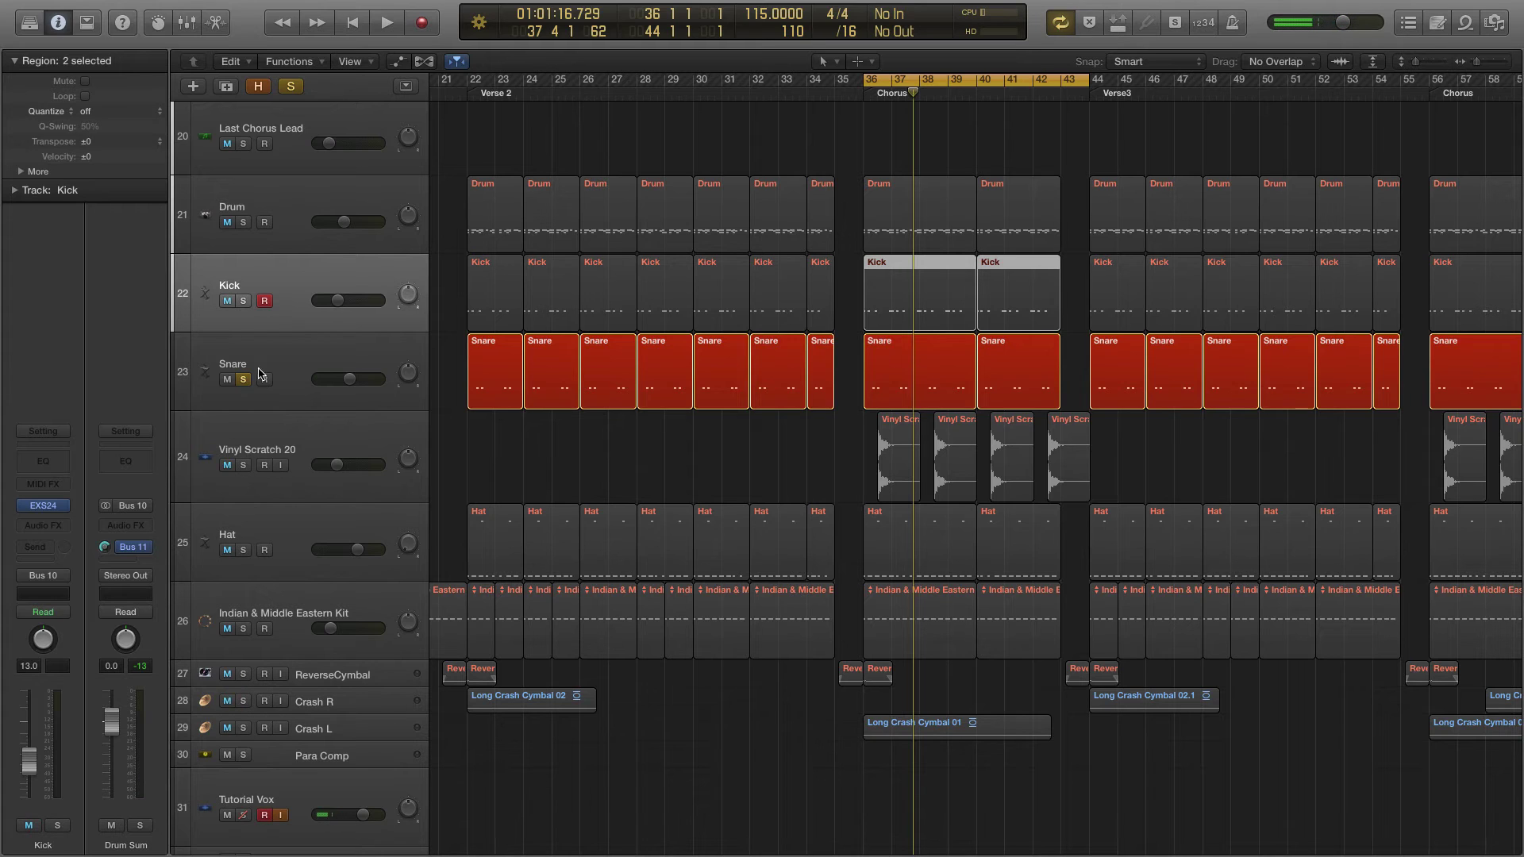
- Select the Snare track and play the soloed snare again from bar 36
{"action": "left_click", "coordinate": [278, 361]}
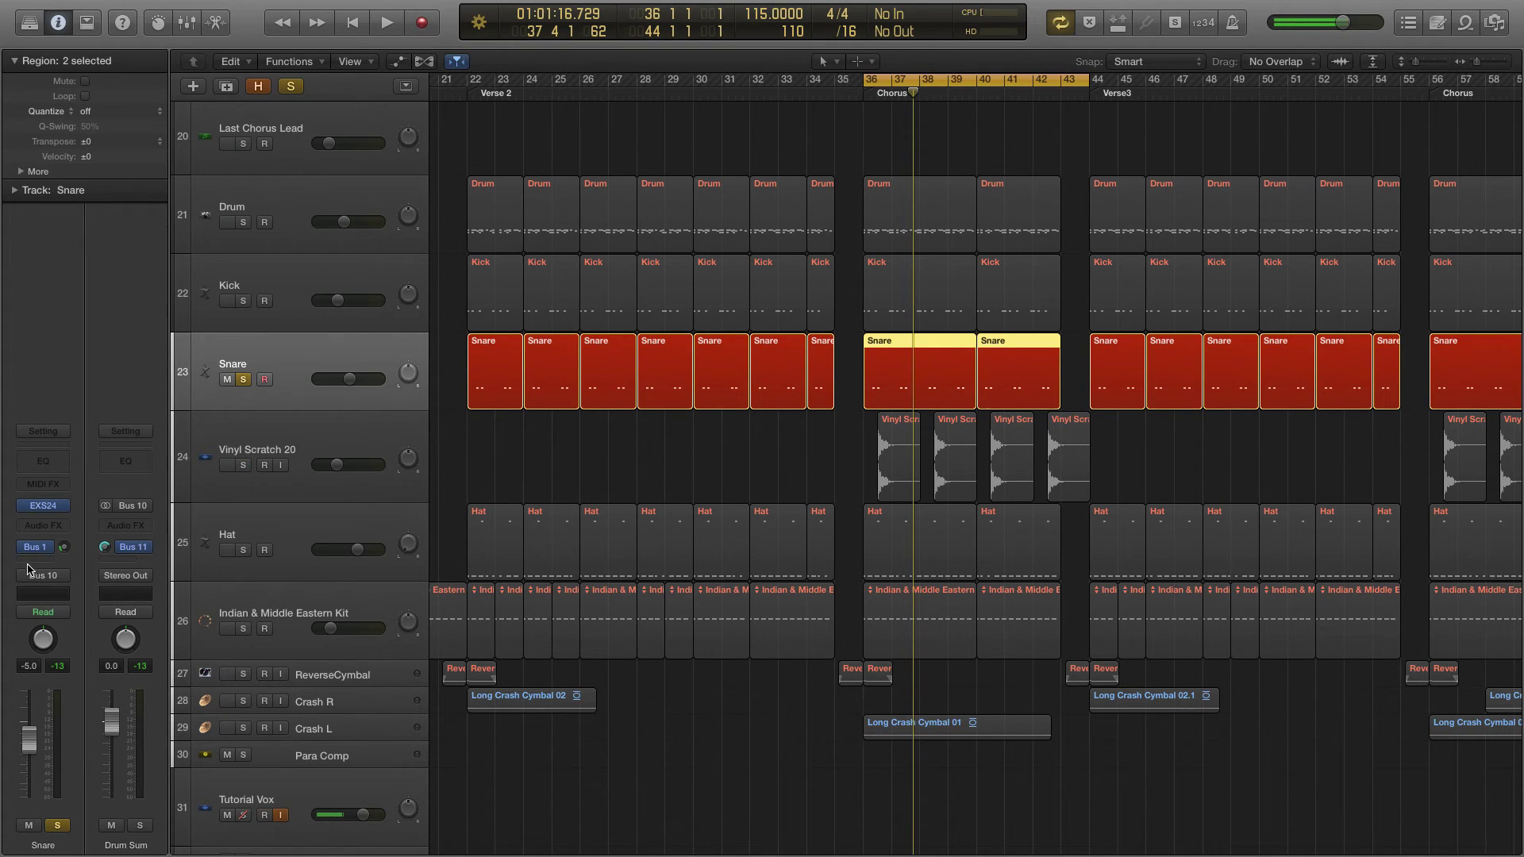
{"action": "mouse_move", "coordinate": [26, 550]}
{"action": "key", "text": "space"}
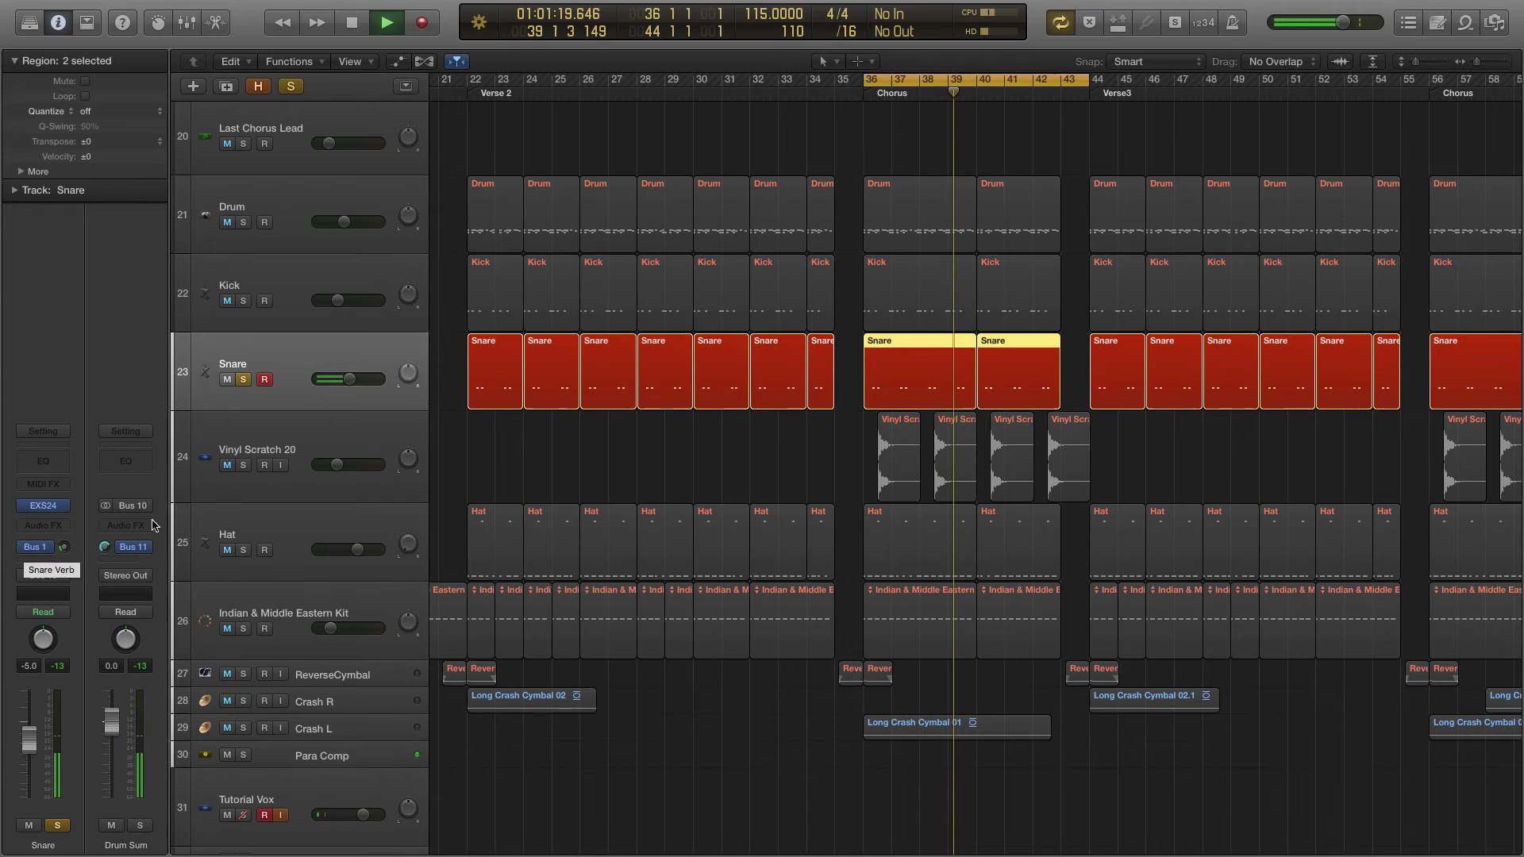
{"action": "key", "text": "space"}
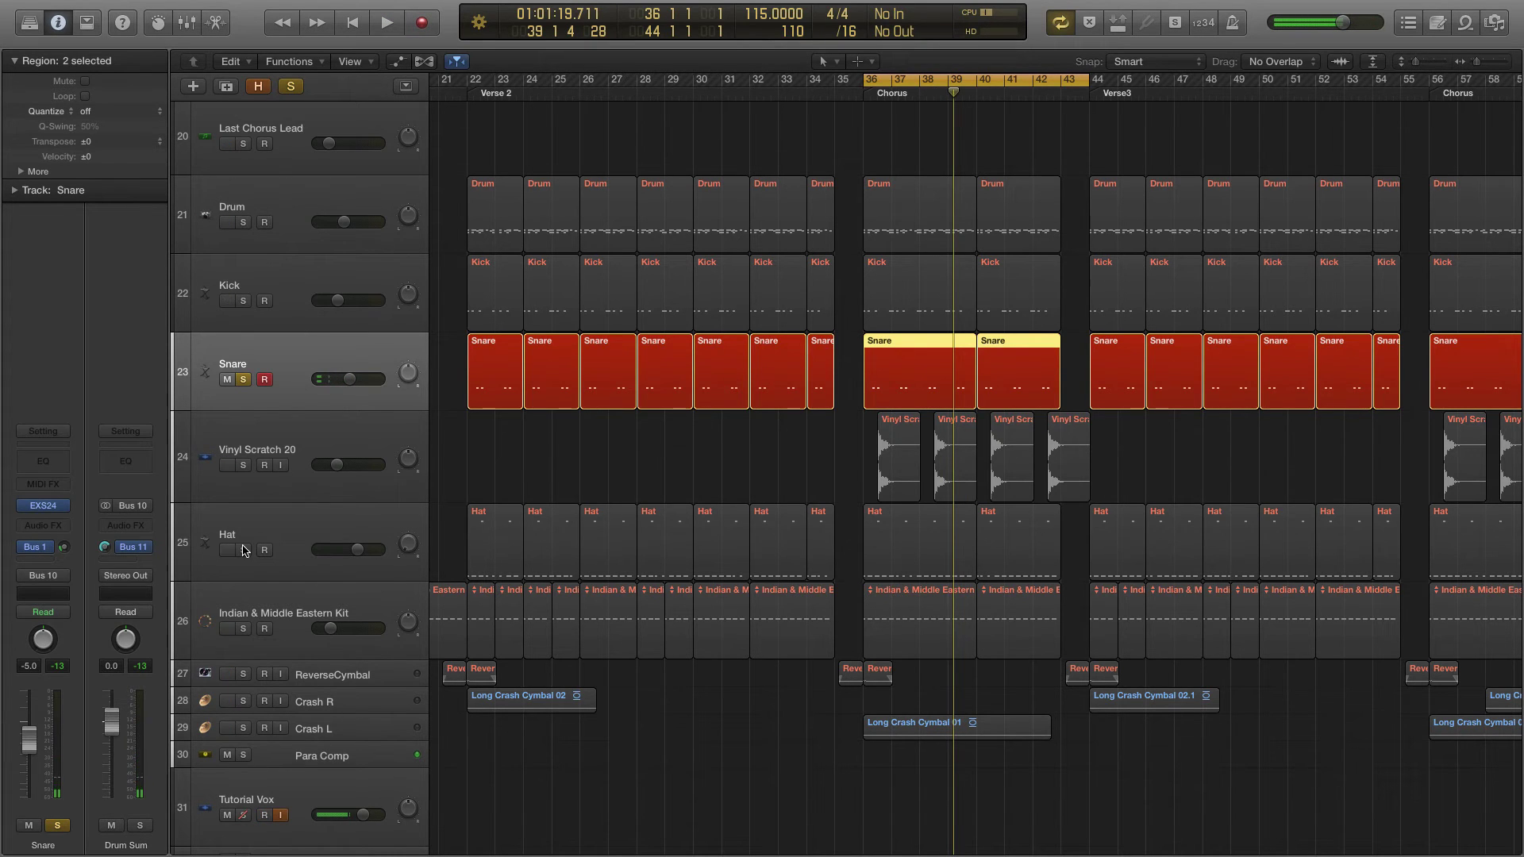
- Solo the Hat track in place of Snare and audition it from bar 36
{"action": "left_click", "coordinate": [244, 550]}
{"action": "left_click", "coordinate": [243, 379]}
{"action": "key", "text": "space"}
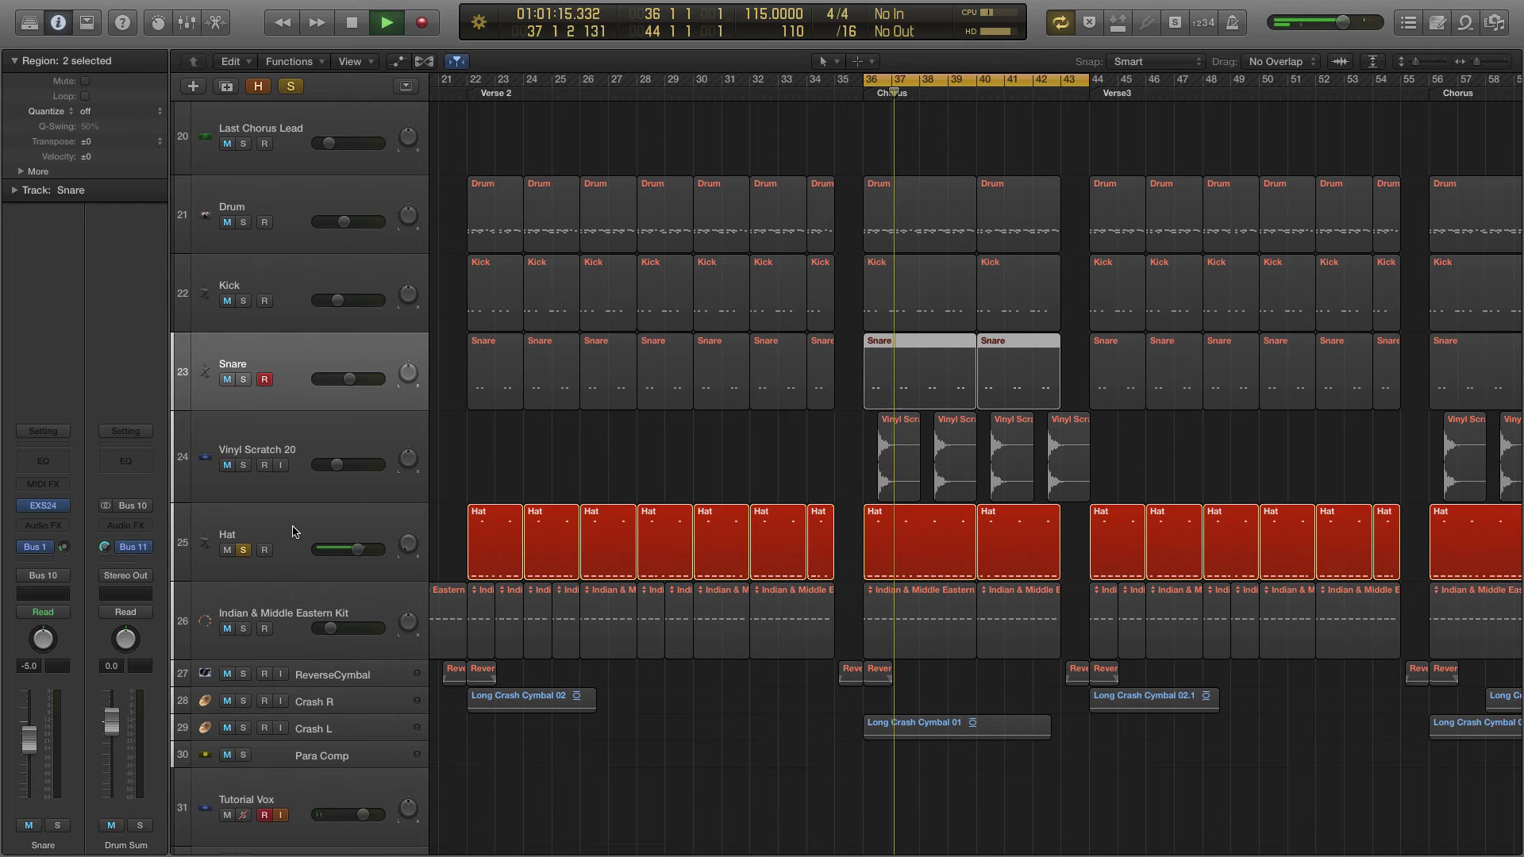
{"action": "key", "text": "space"}
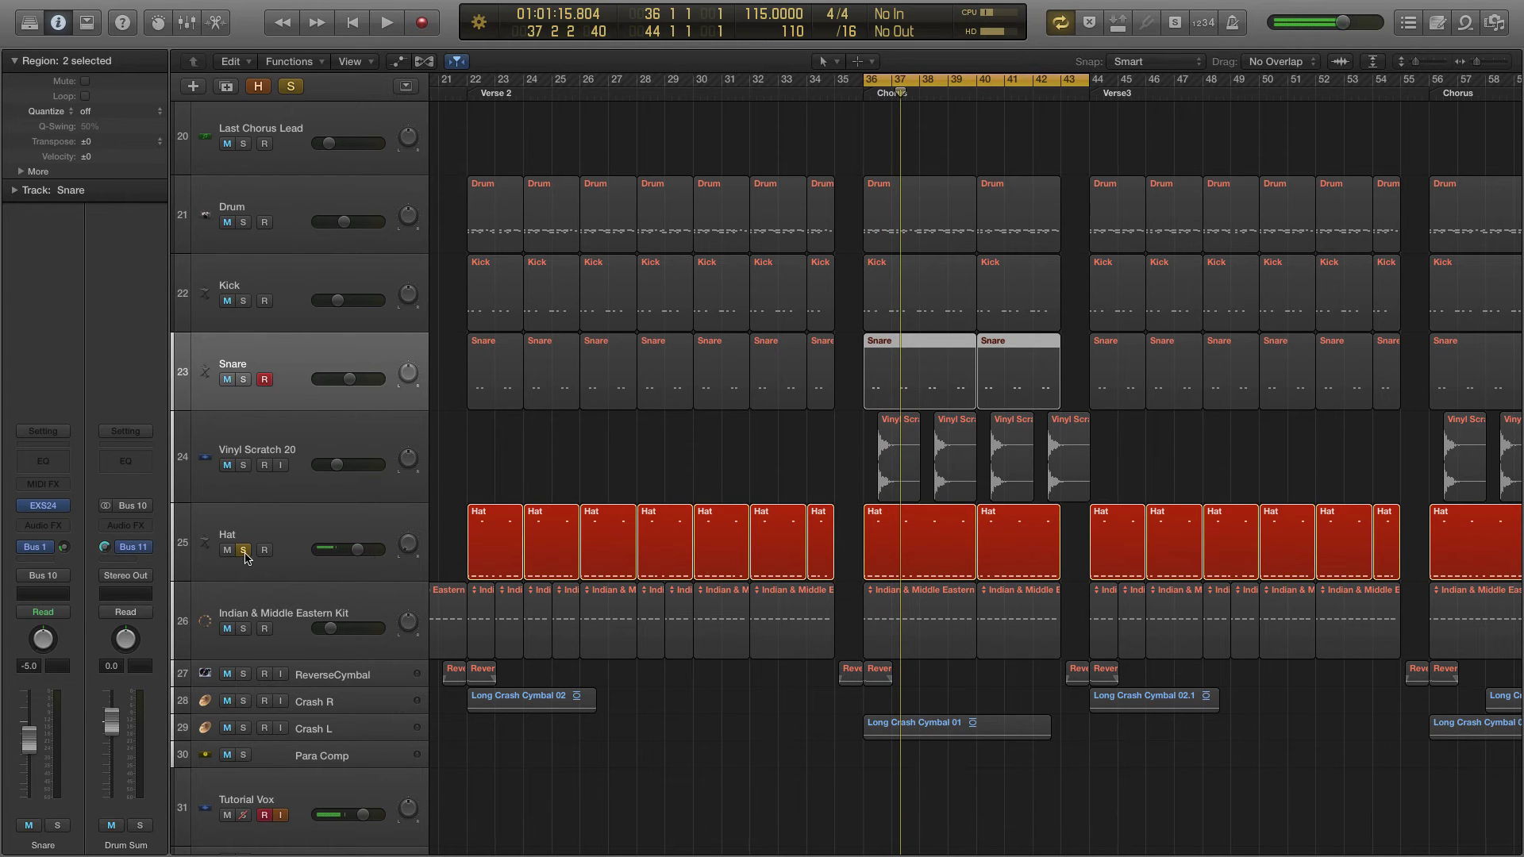
- Replace the Hat solo with the Indian & Middle Eastern Kit and audition the percussion alone
{"action": "left_click", "coordinate": [244, 550]}
{"action": "left_click", "coordinate": [244, 629]}
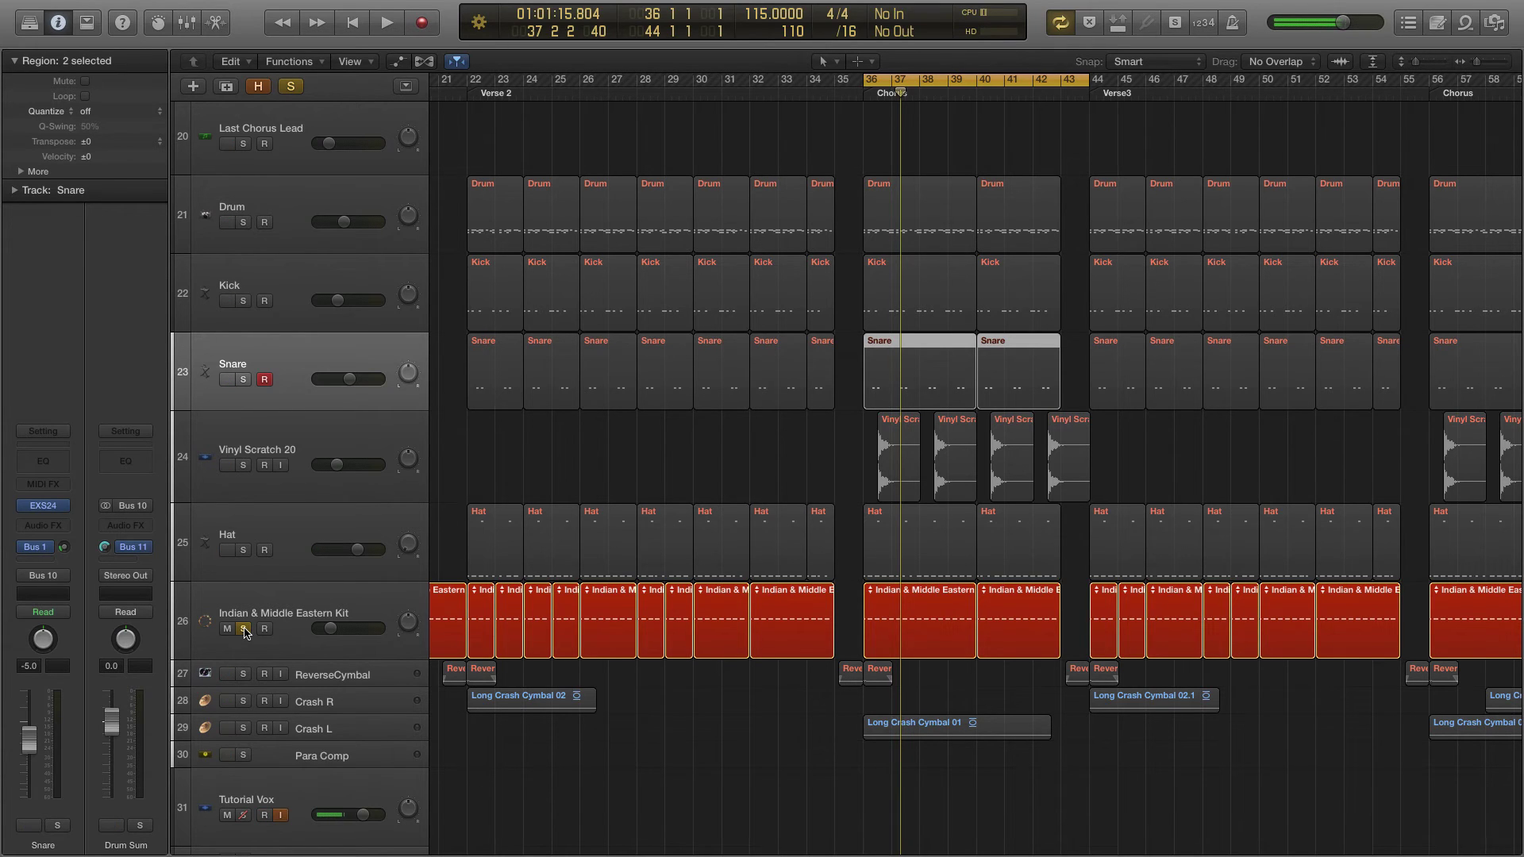
{"action": "key", "text": "space"}
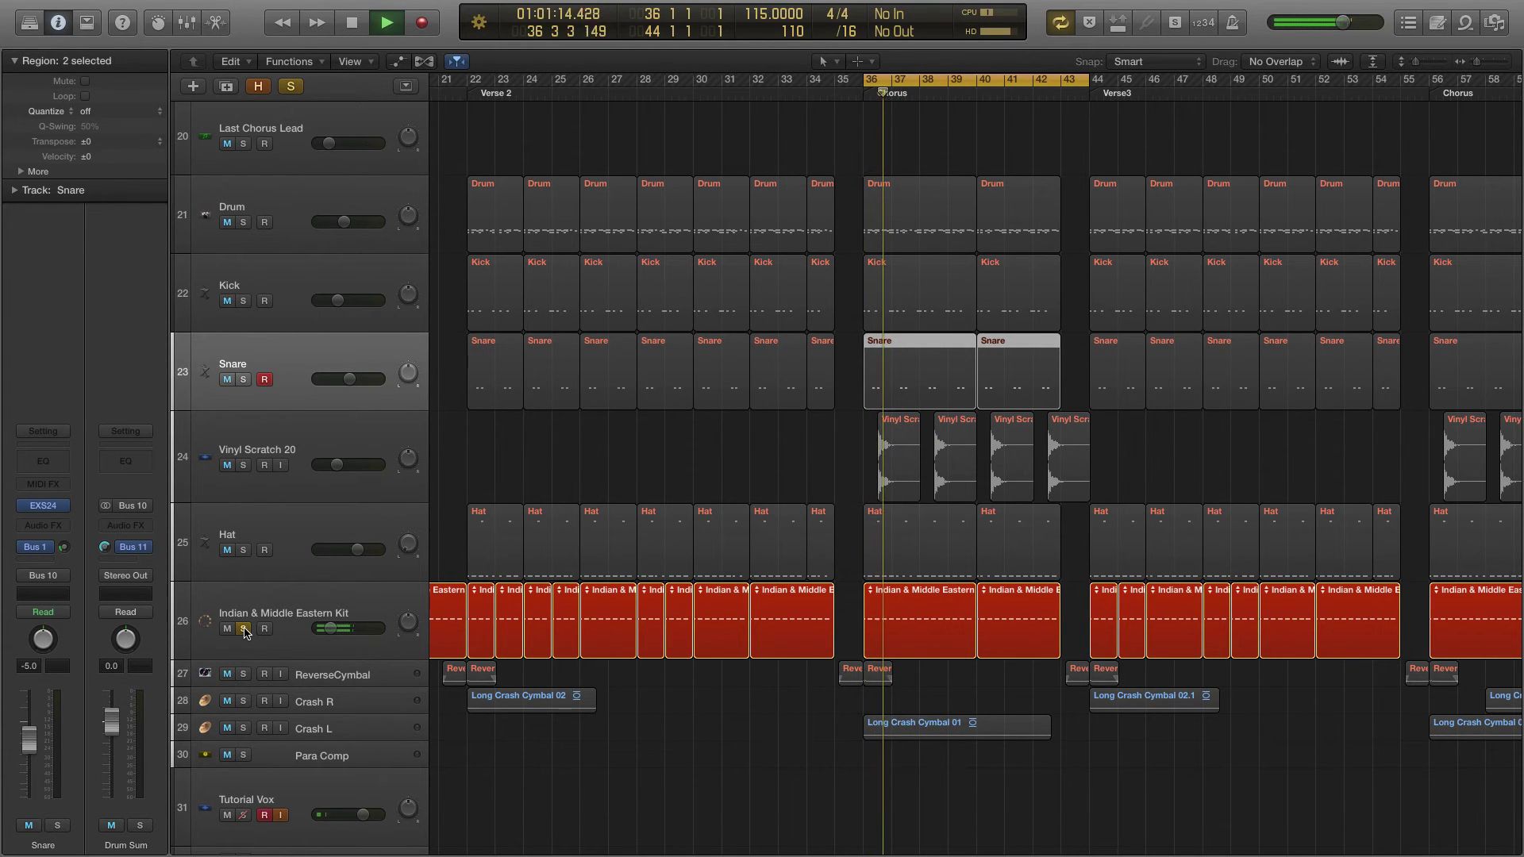
{"action": "key", "text": "space"}
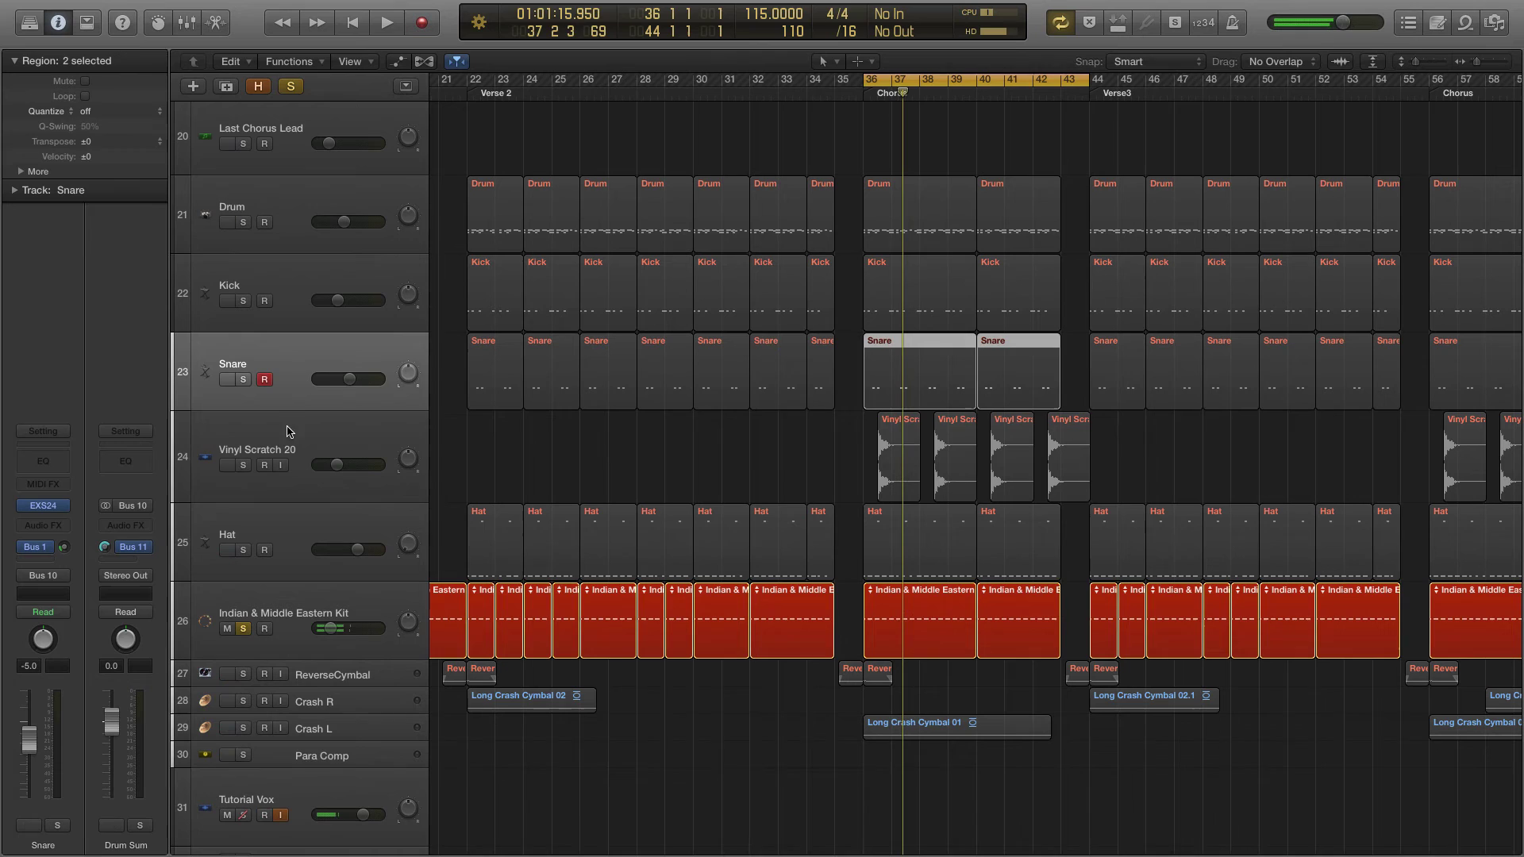
{"action": "left_click", "coordinate": [294, 429]}
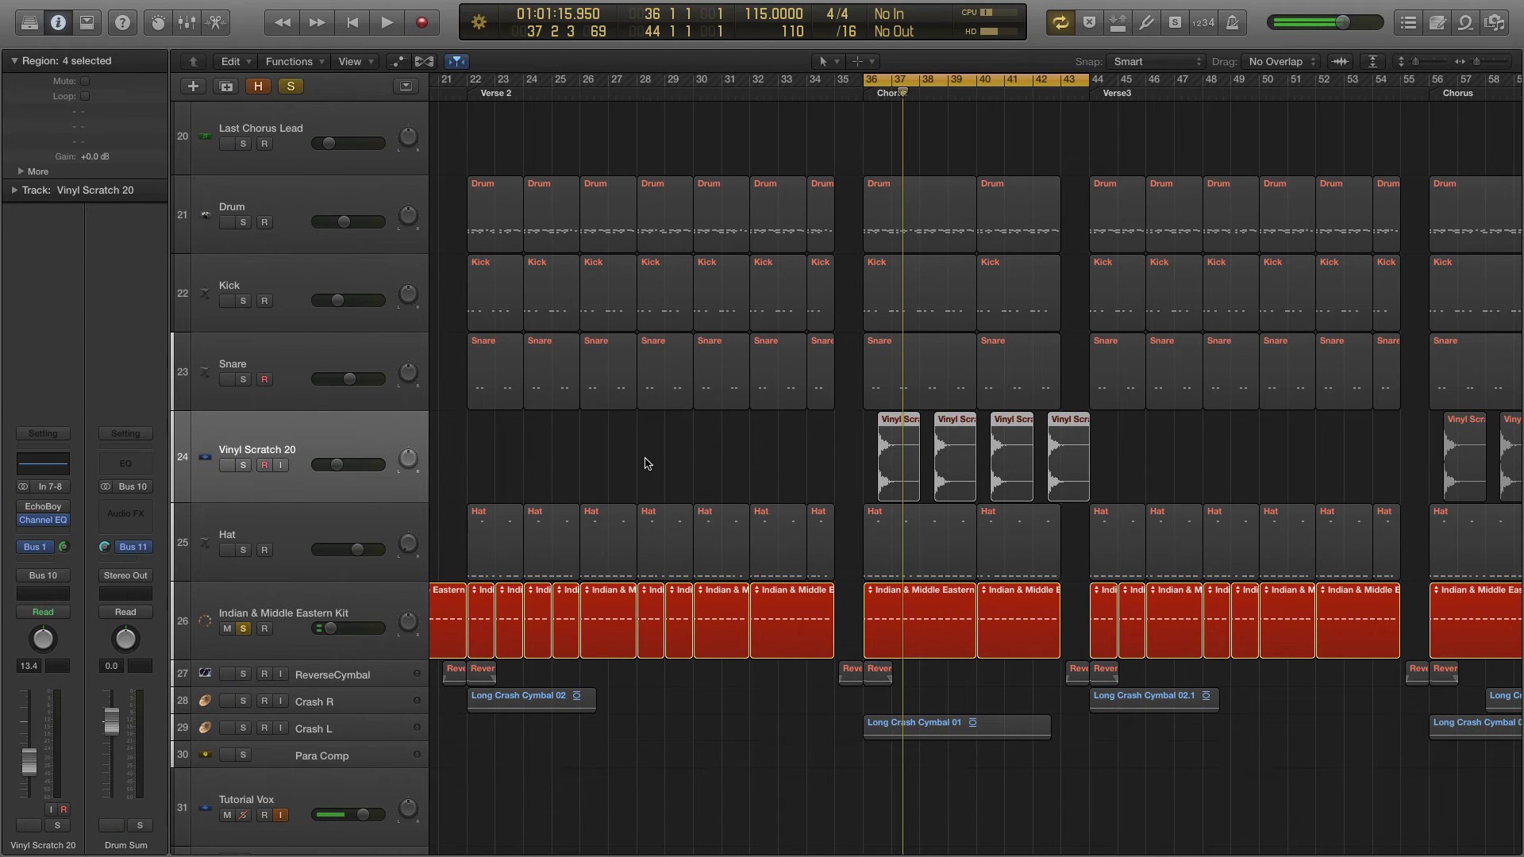
- Solo Vinyl Scratch 20 and compare it with the Snare Verb send bypassed and restored
{"action": "left_click", "coordinate": [244, 466]}
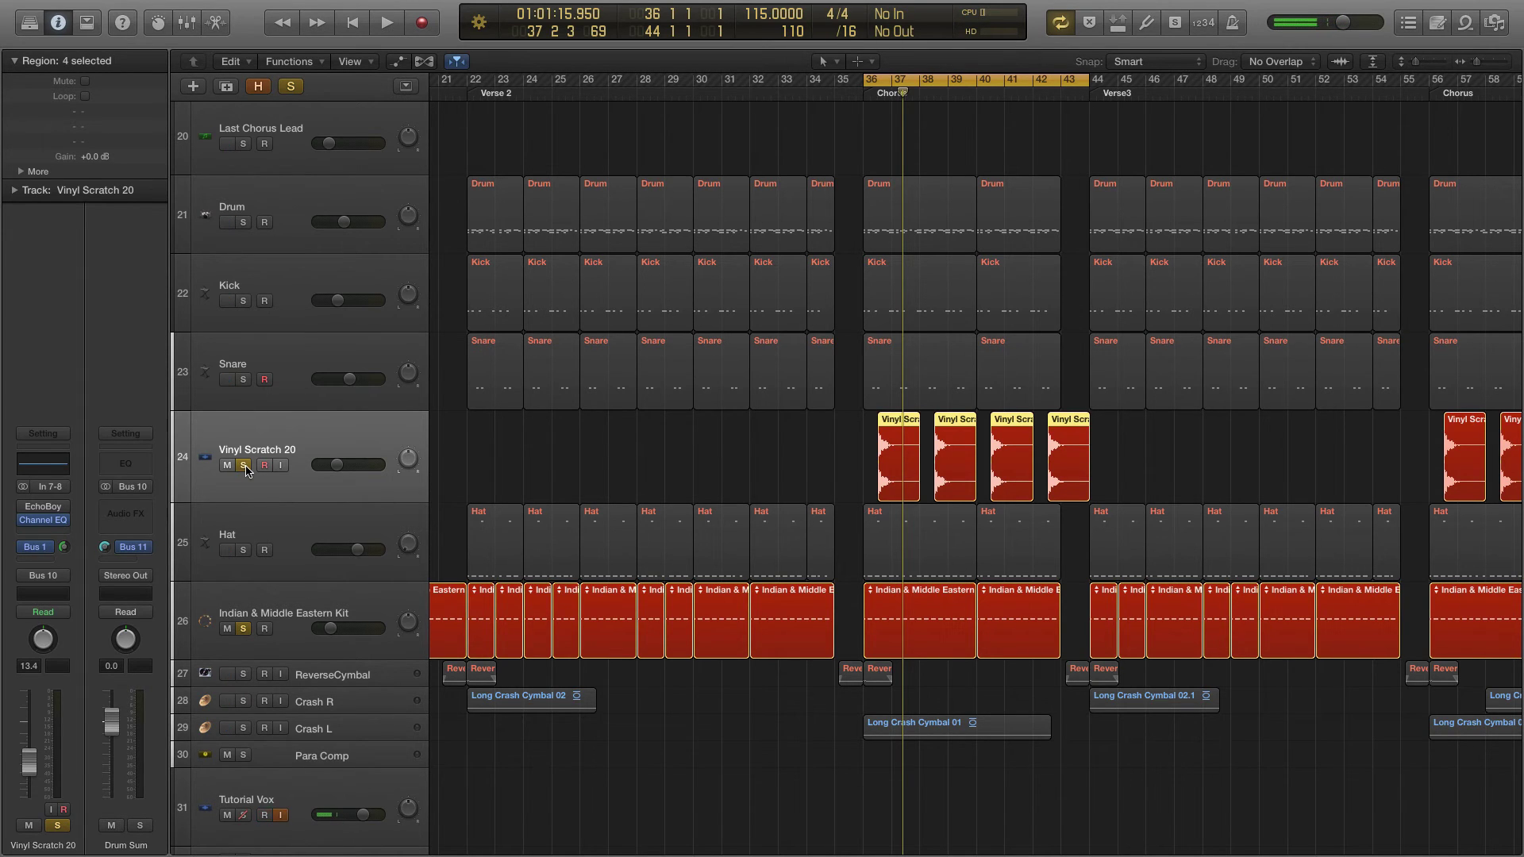
{"action": "key", "text": "space"}
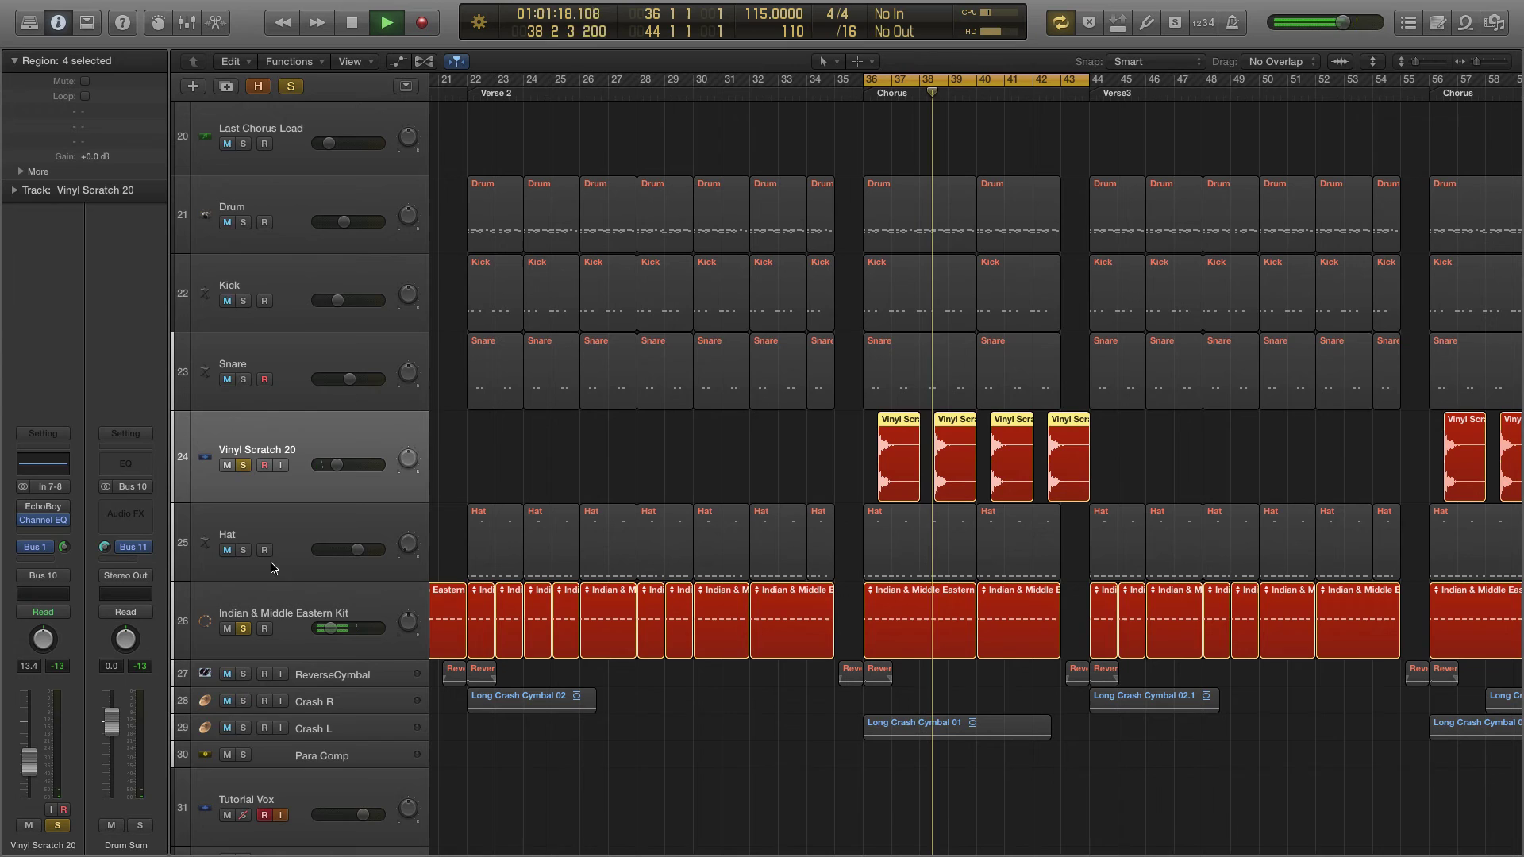
{"action": "key", "text": "space"}
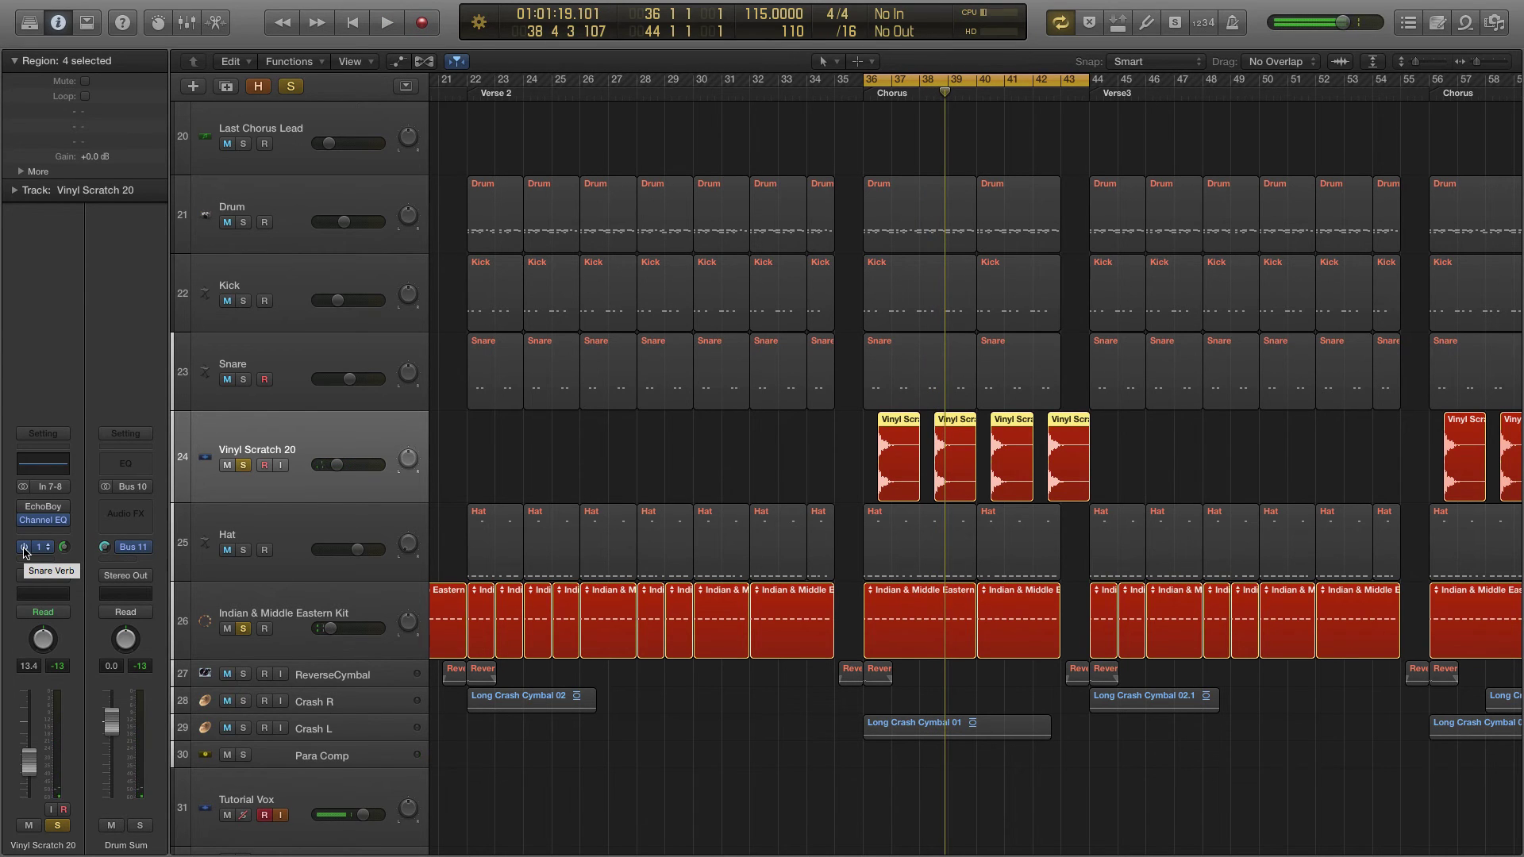
{"action": "left_click", "coordinate": [25, 549]}
{"action": "key", "text": "space"}
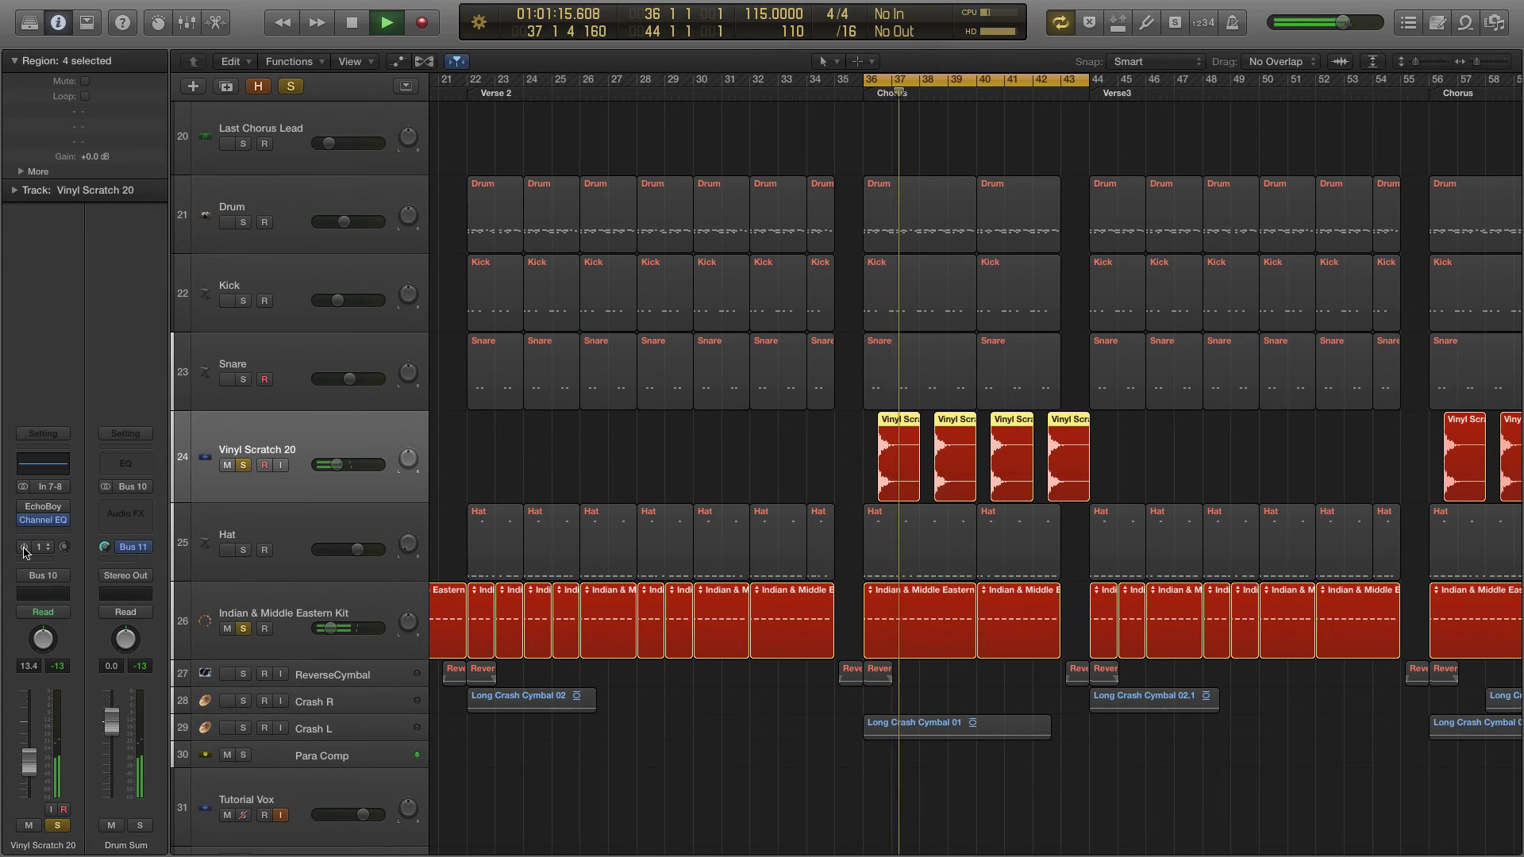
{"action": "left_click", "coordinate": [24, 549]}
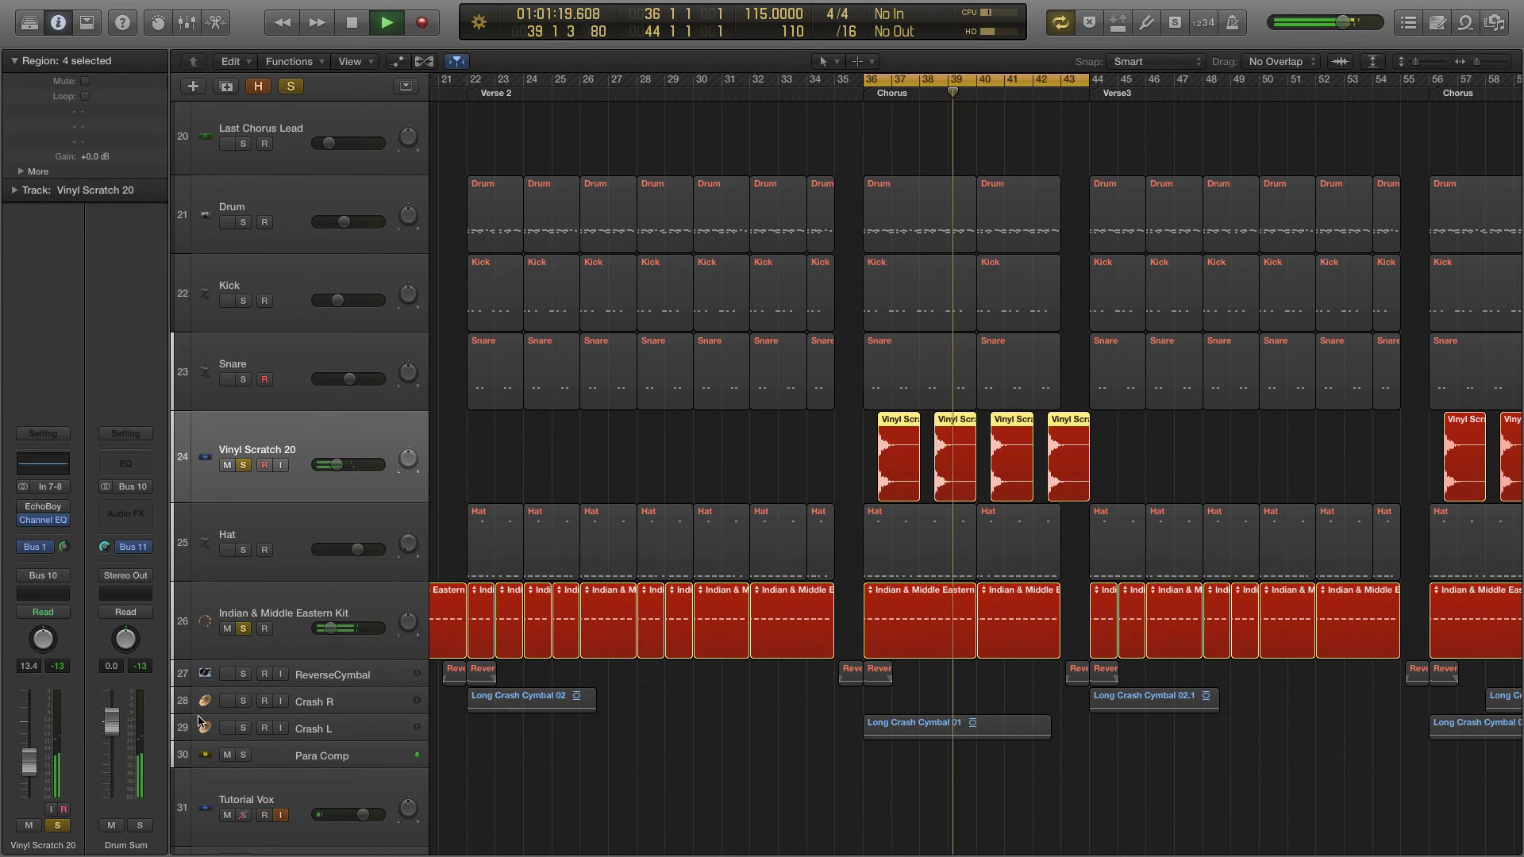
- Unsolo the Indian & Middle Eastern Kit, return to the first scratch region, and solo only Drum
{"action": "left_click", "coordinate": [243, 630]}
{"action": "key", "text": "space"}
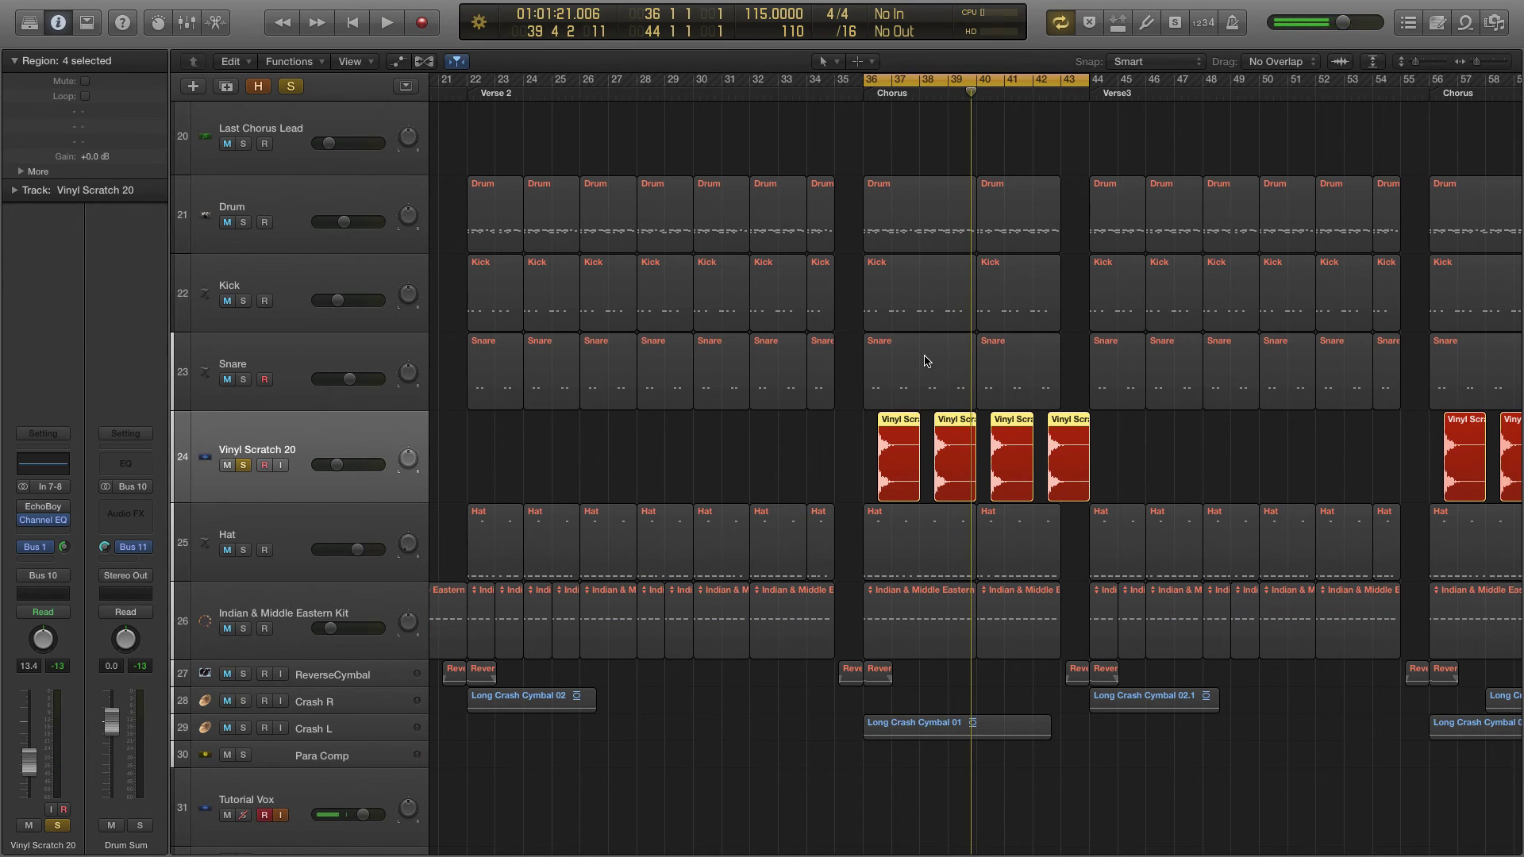
{"action": "key", "text": "shift+Return"}
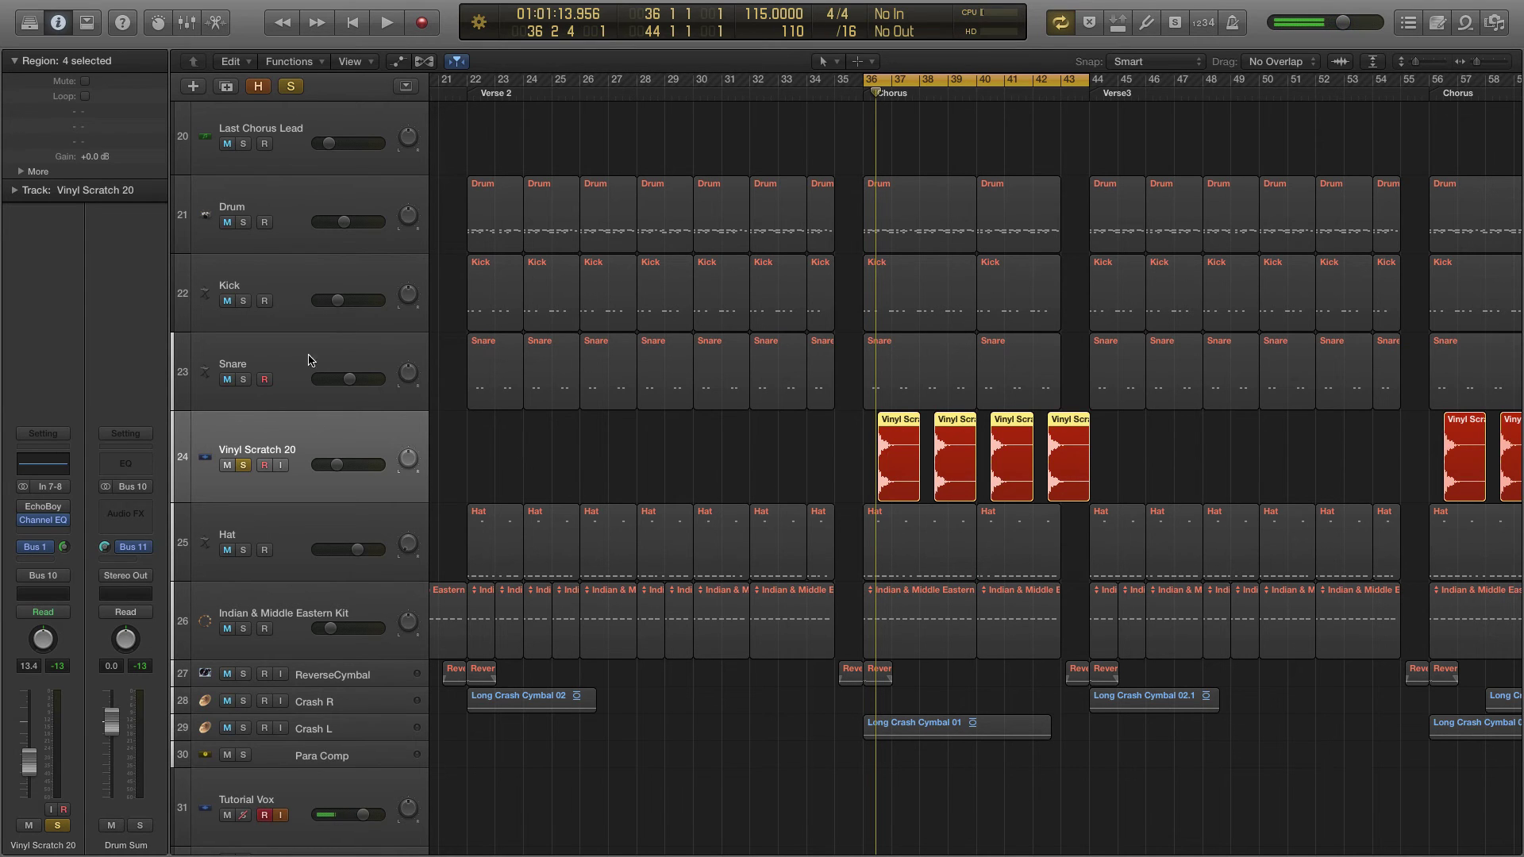
{"action": "left_click", "coordinate": [243, 224]}
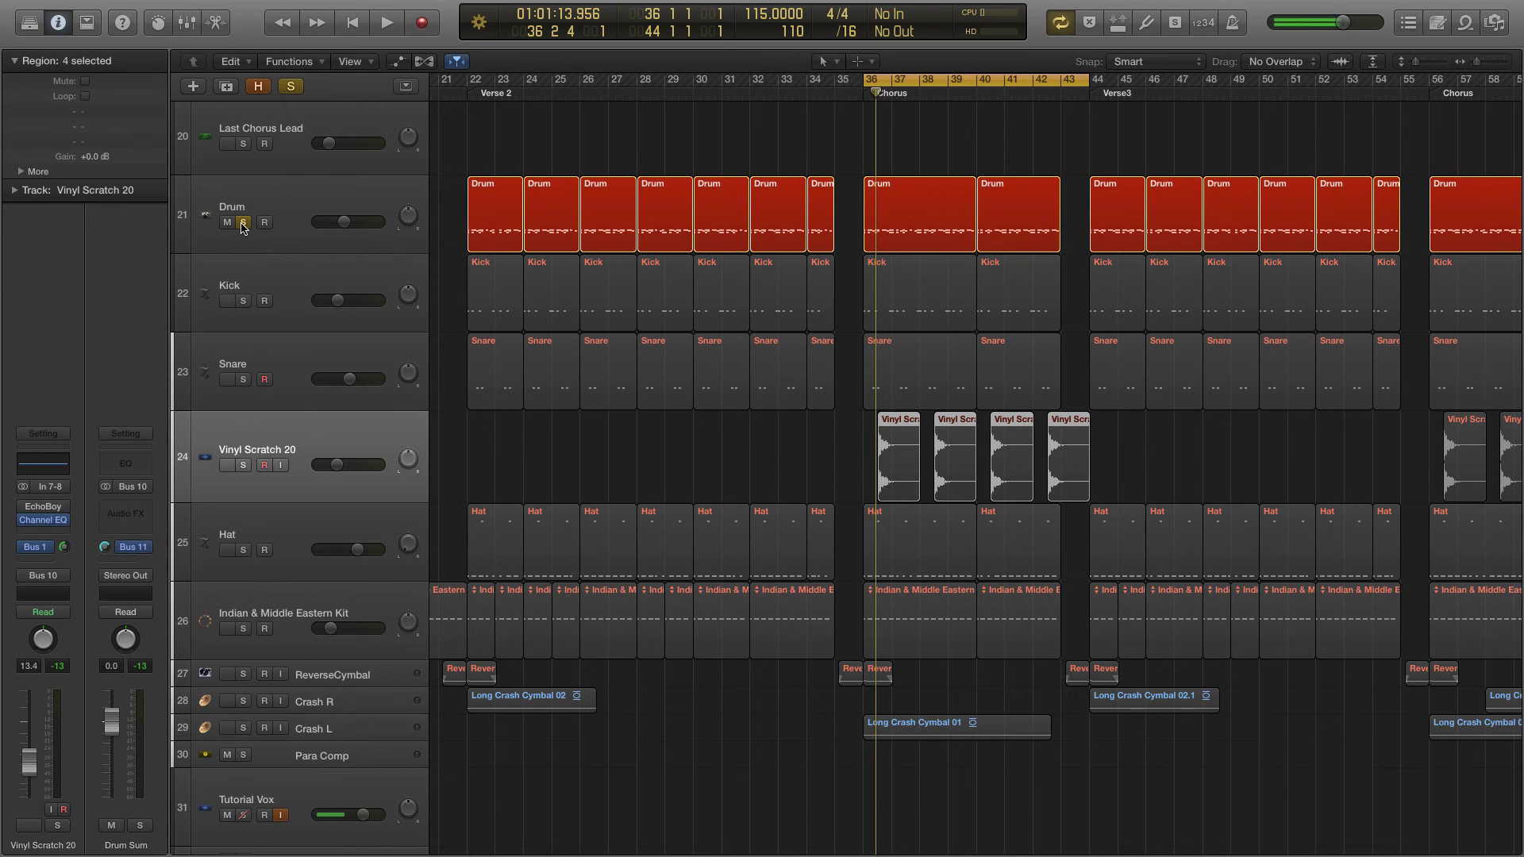
- Preview the soloed Drum track, then add Kick, Snare, Vinyl Scratch 20, Hat and Indian & Middle Eastern Kit to the solo and play
{"action": "key", "text": "space"}
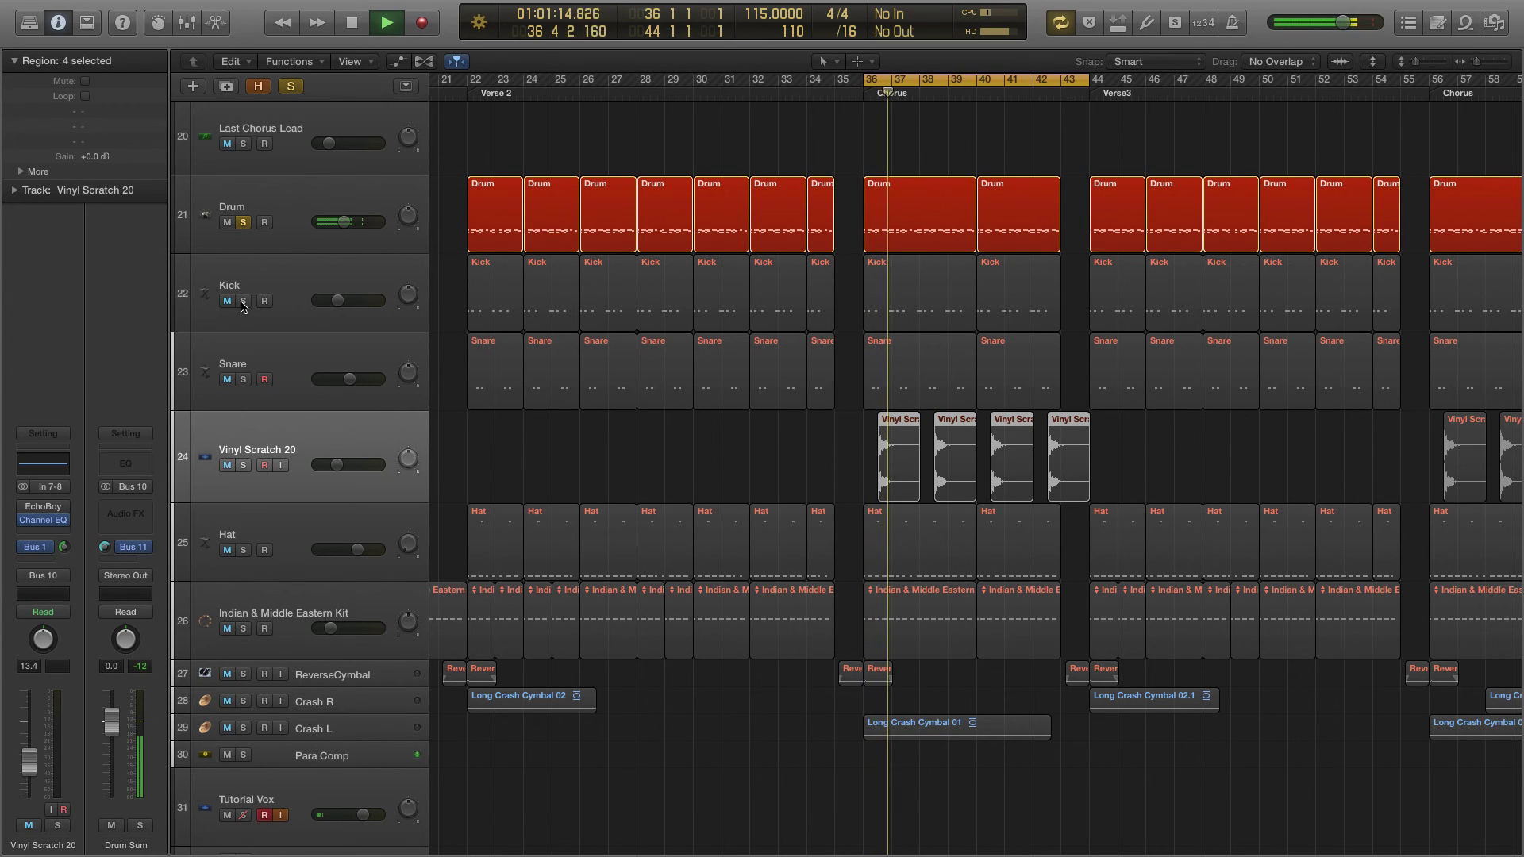
{"action": "key", "text": "space"}
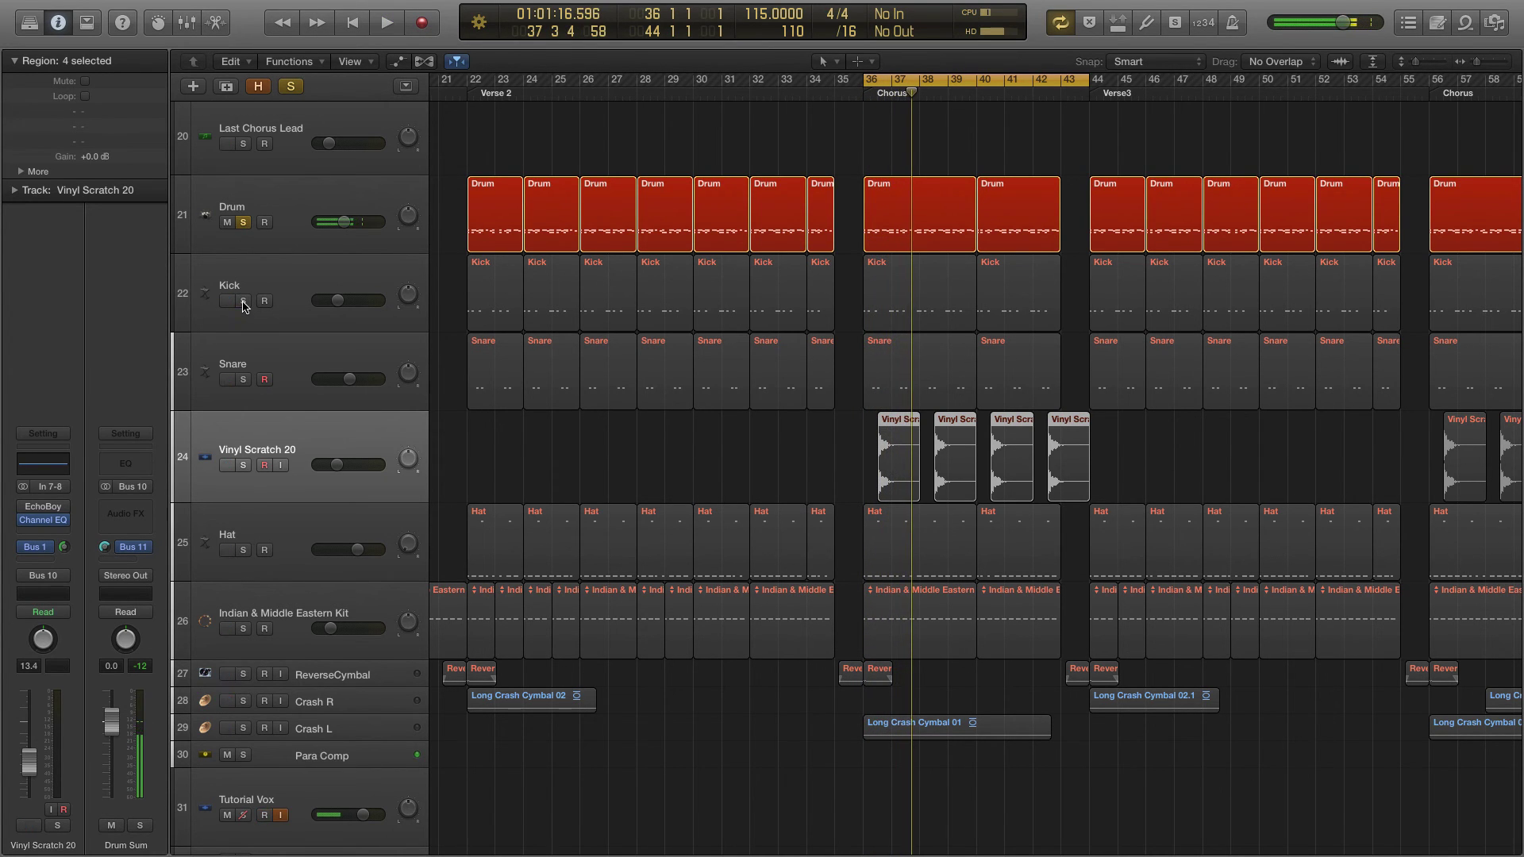
{"action": "left_click", "coordinate": [243, 301]}
{"action": "left_click", "coordinate": [243, 380]}
{"action": "left_click", "coordinate": [243, 465]}
{"action": "left_click", "coordinate": [242, 550]}
{"action": "left_click", "coordinate": [243, 629]}
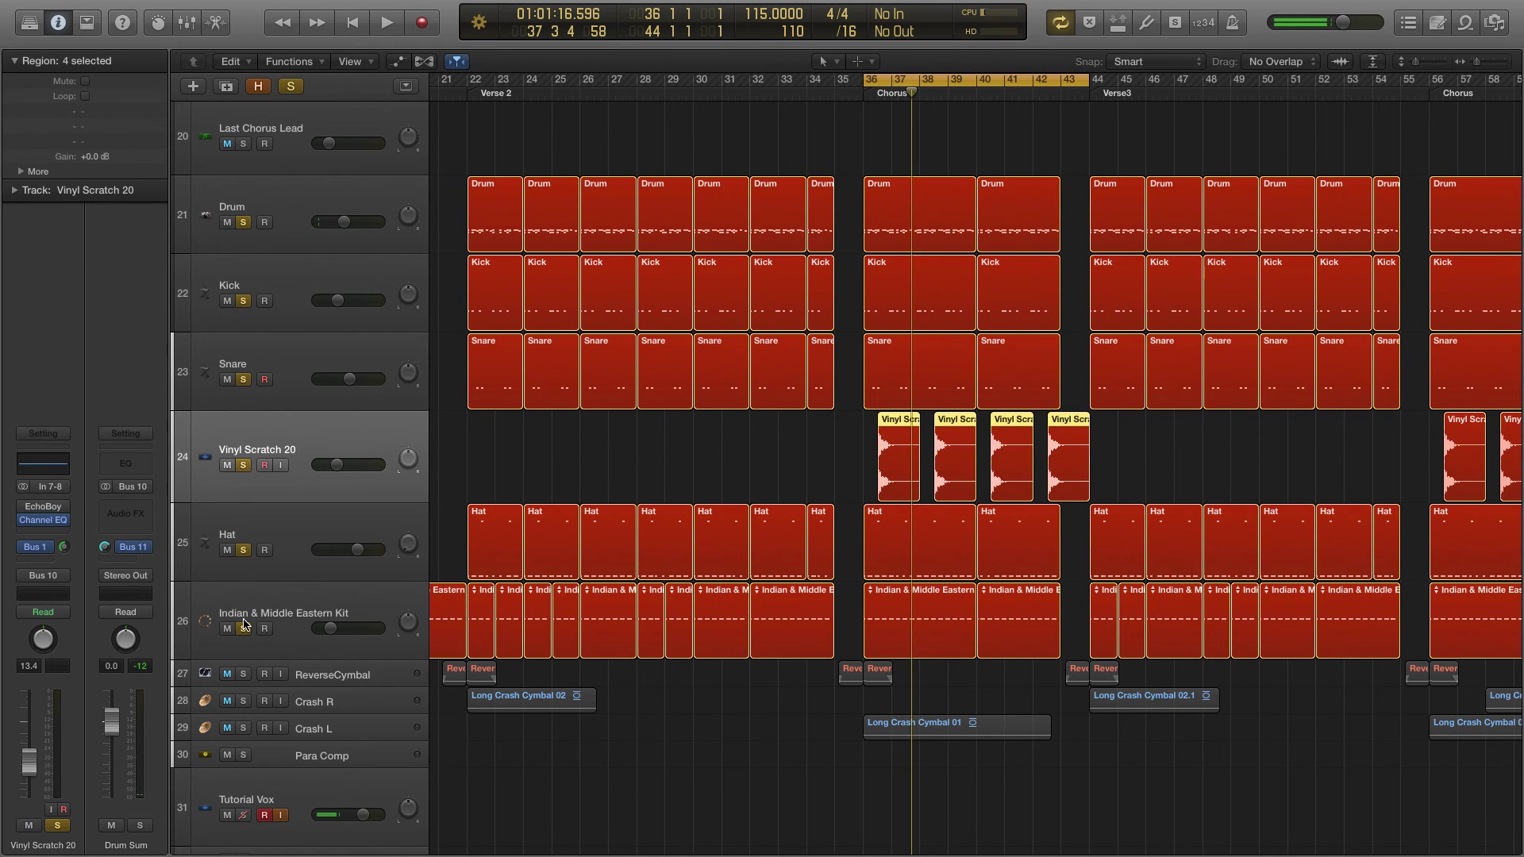
{"action": "key", "text": "space"}
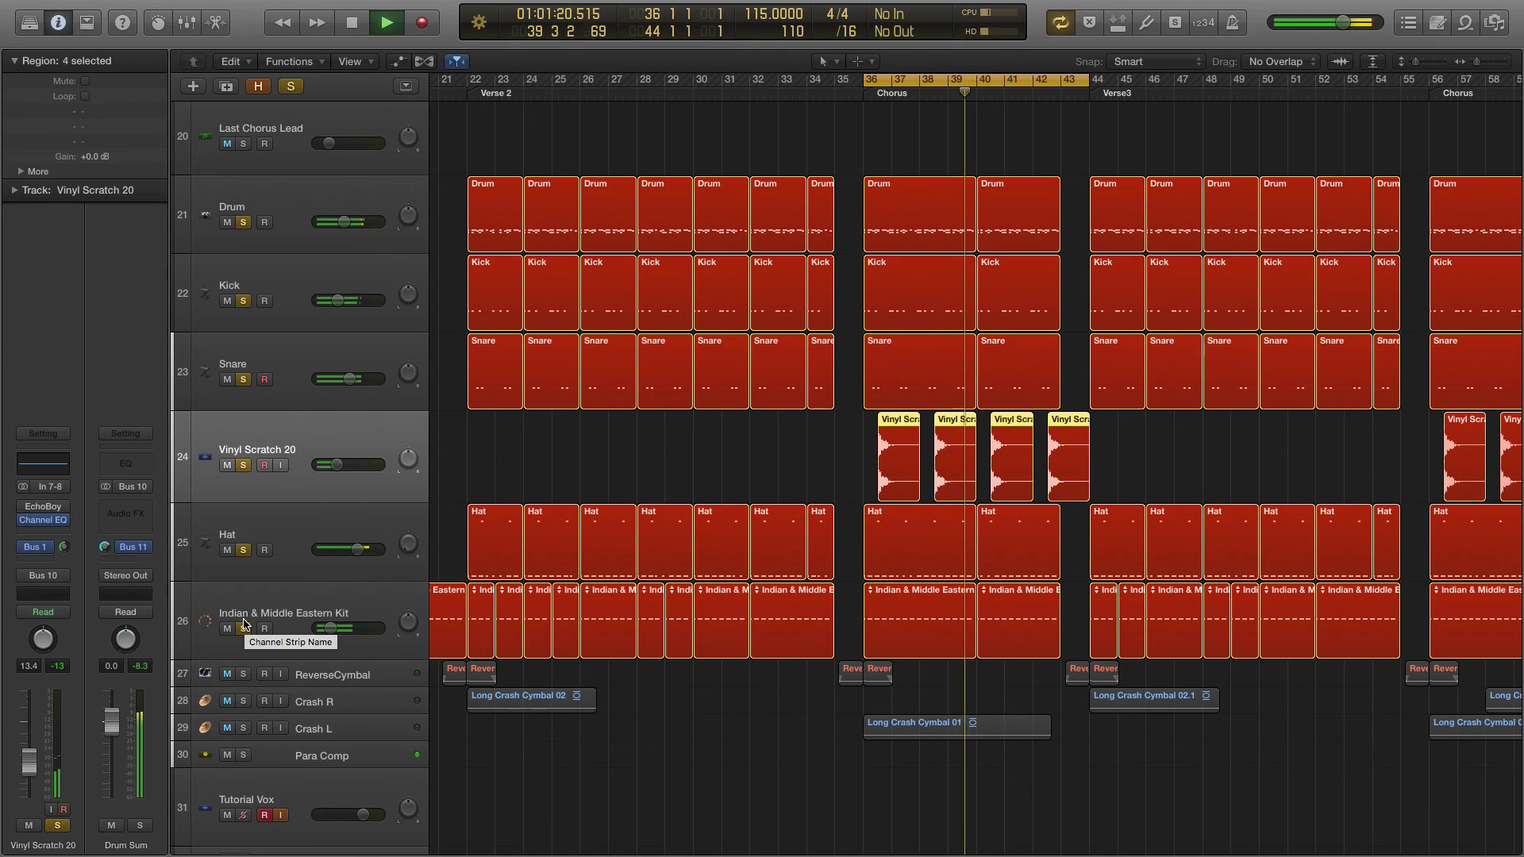
{"action": "key", "text": "space"}
- Bring tracks 7–21 into view and play the chorus full mix, resuming from around bar 39
{"action": "scroll", "coordinate": [904, 211], "scroll_direction": "up", "scroll_amount": 8}
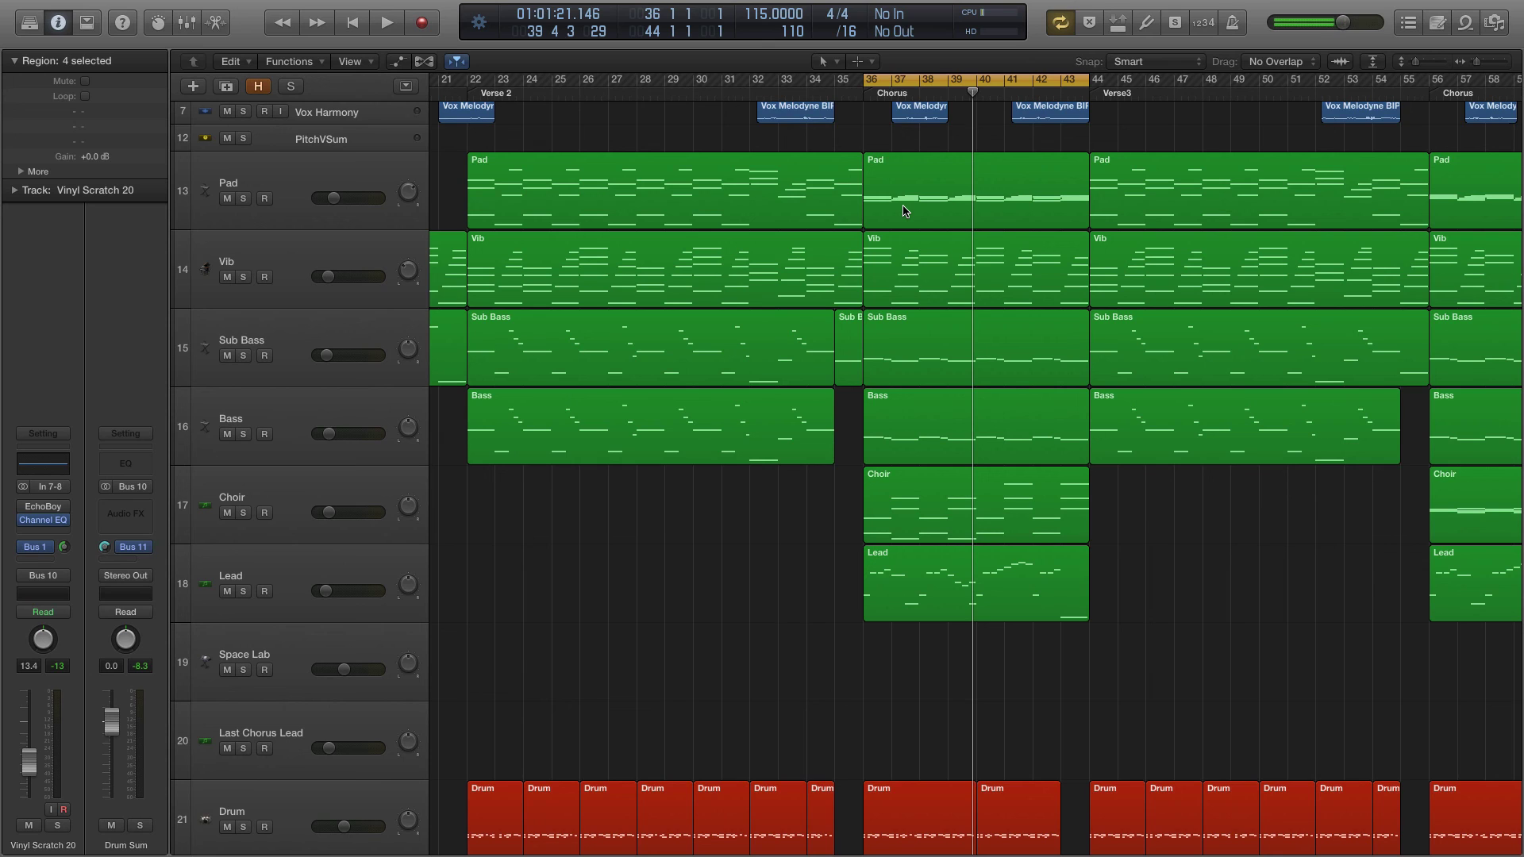
{"action": "key", "text": "space"}
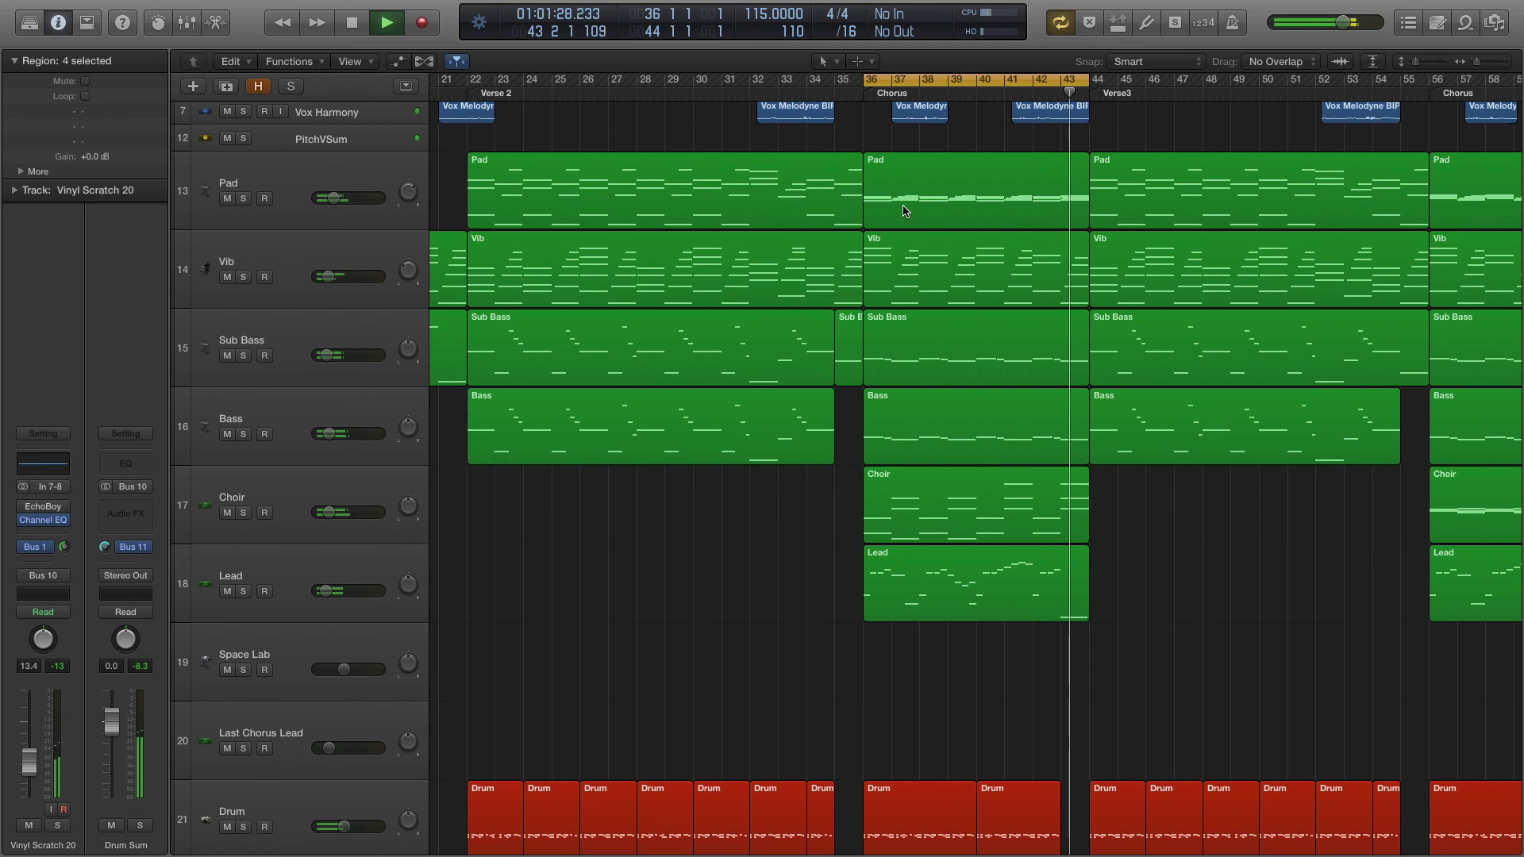
{"action": "key", "text": "space"}
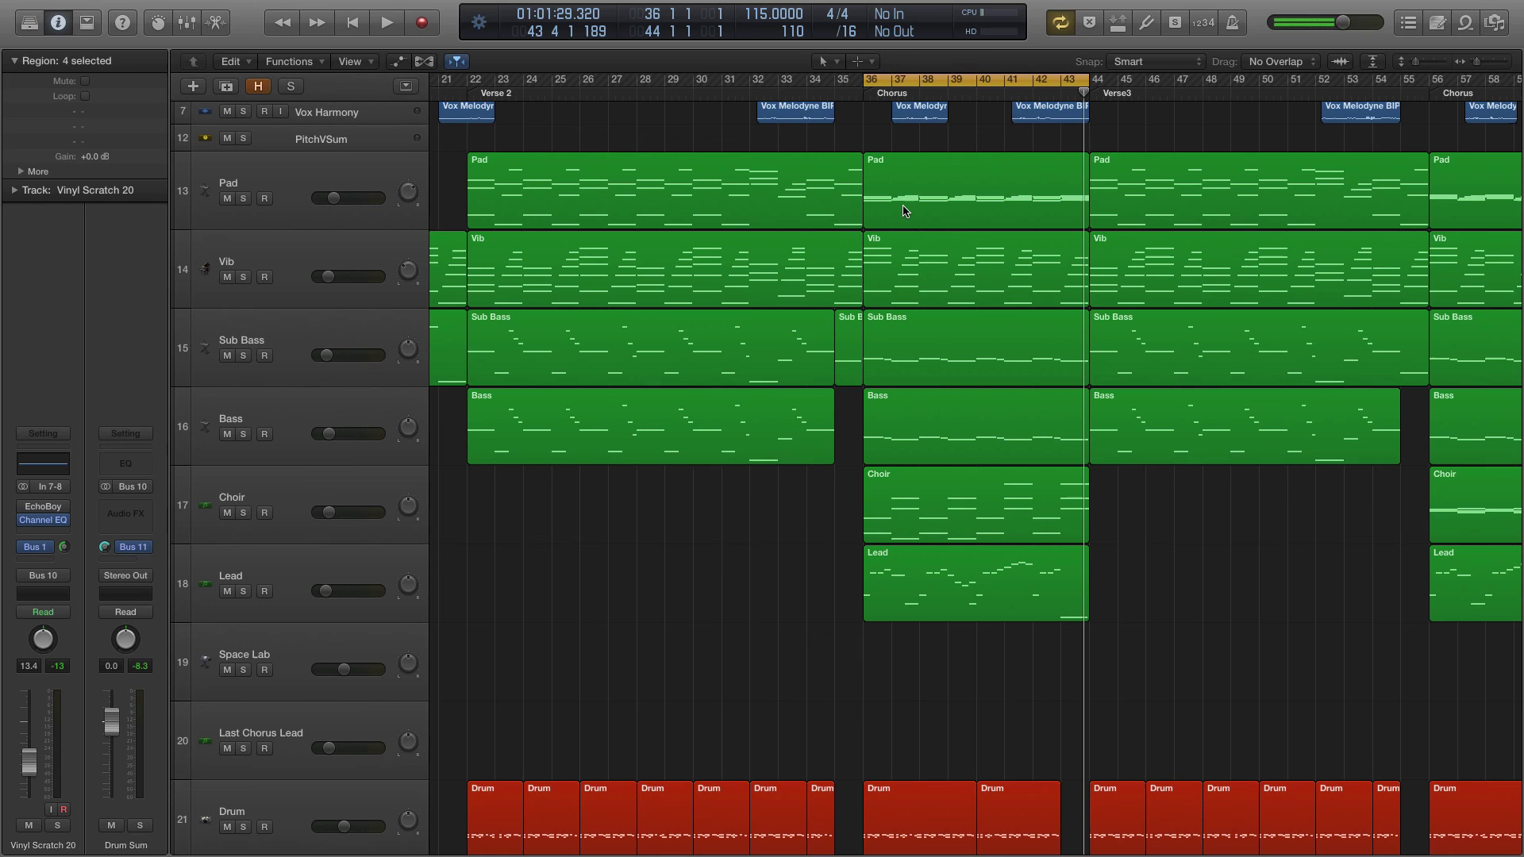
{"action": "key", "text": "space"}
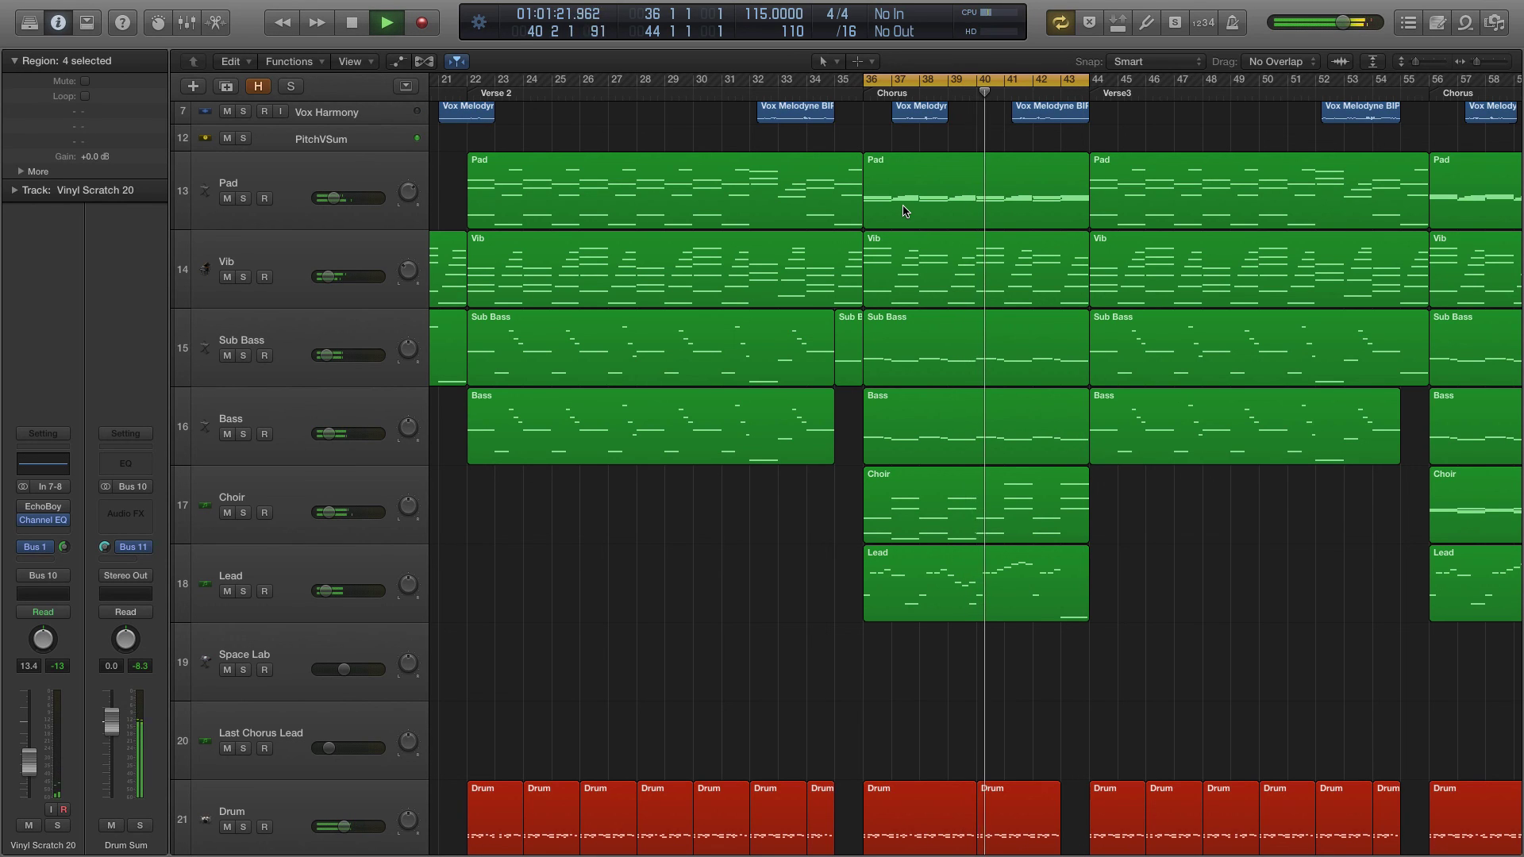